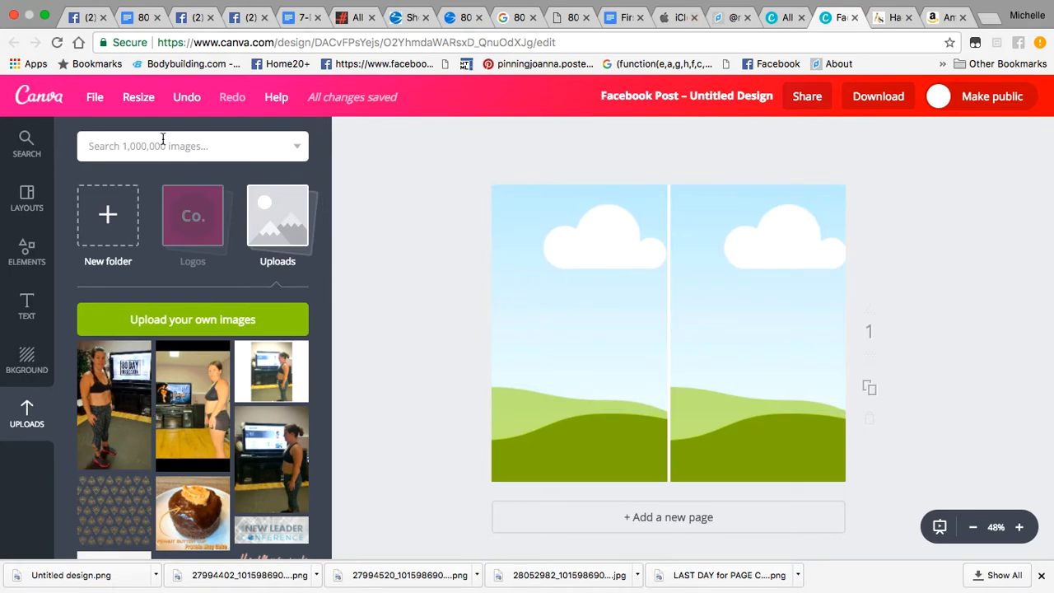
# Step: Leave the Facebook Post editor and return to the Canva home page
pyautogui.click(44, 98)
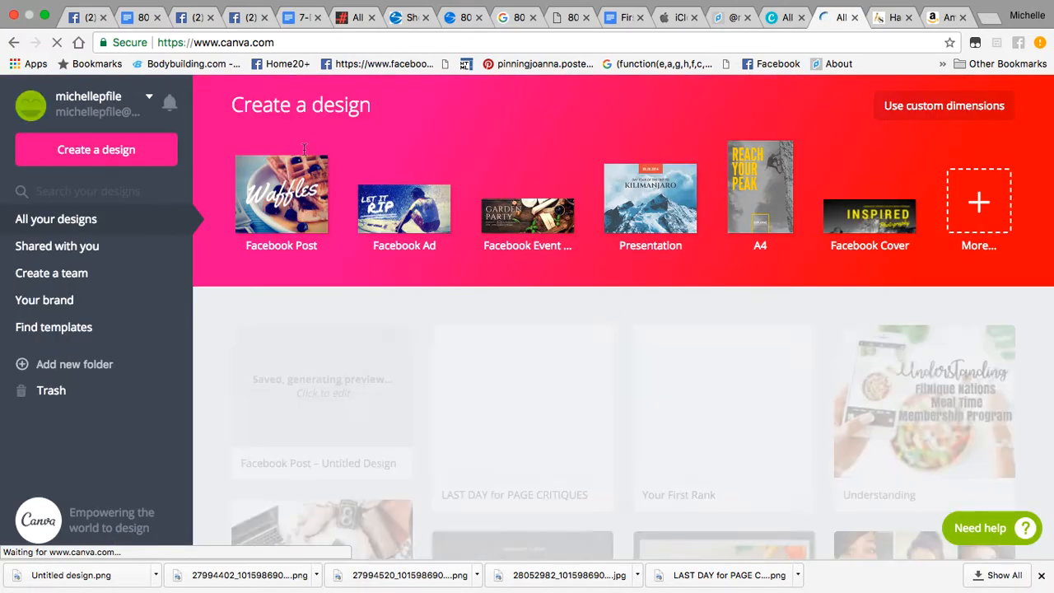
# Step: Start a new blank Facebook Post design and show the uploaded images library
pyautogui.click(303, 196)
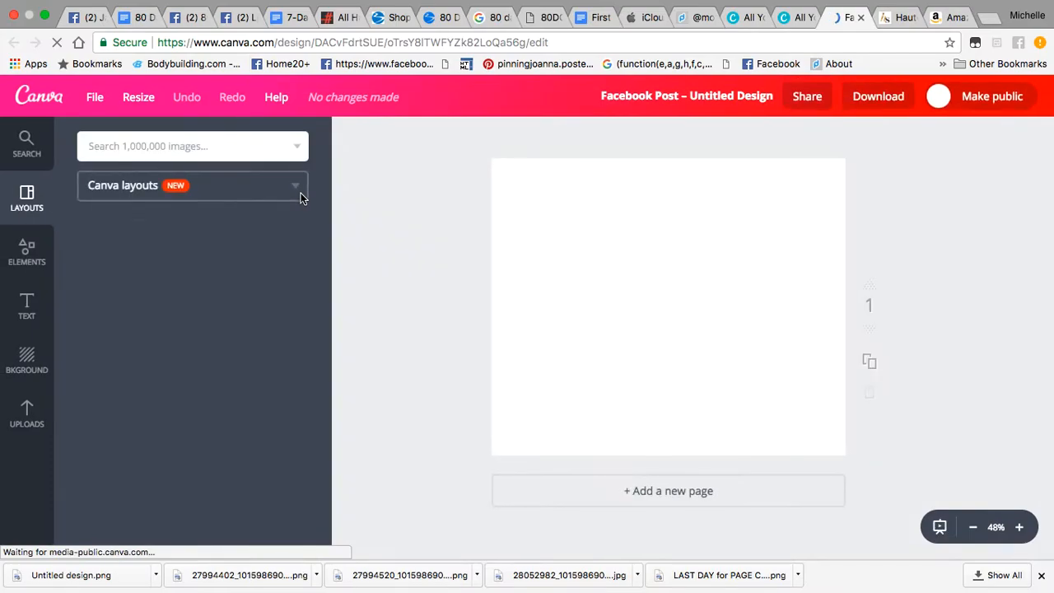
pyautogui.click(25, 424)
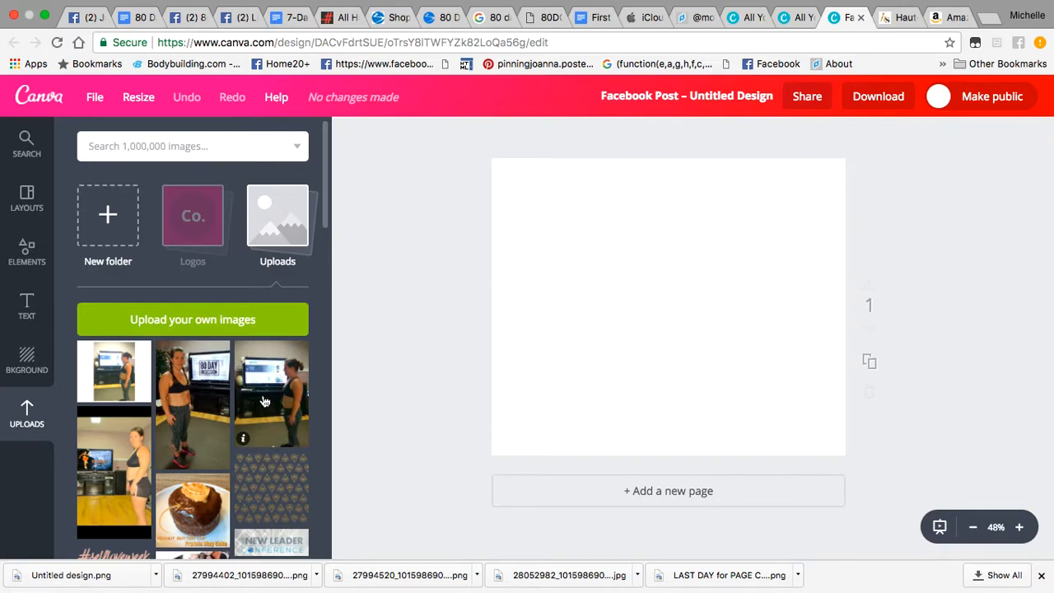
# Step: Place the side-profile photo on the page with brightness +42, contrast +31 and saturation +9
pyautogui.moveTo(264, 401); pyautogui.dragTo(615, 298)
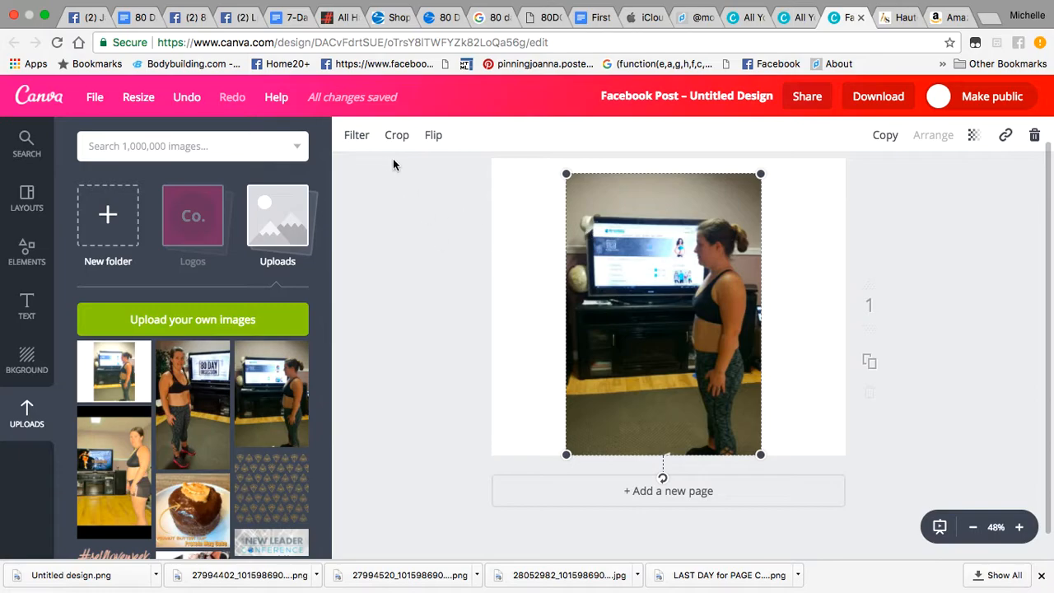
pyautogui.click(357, 137)
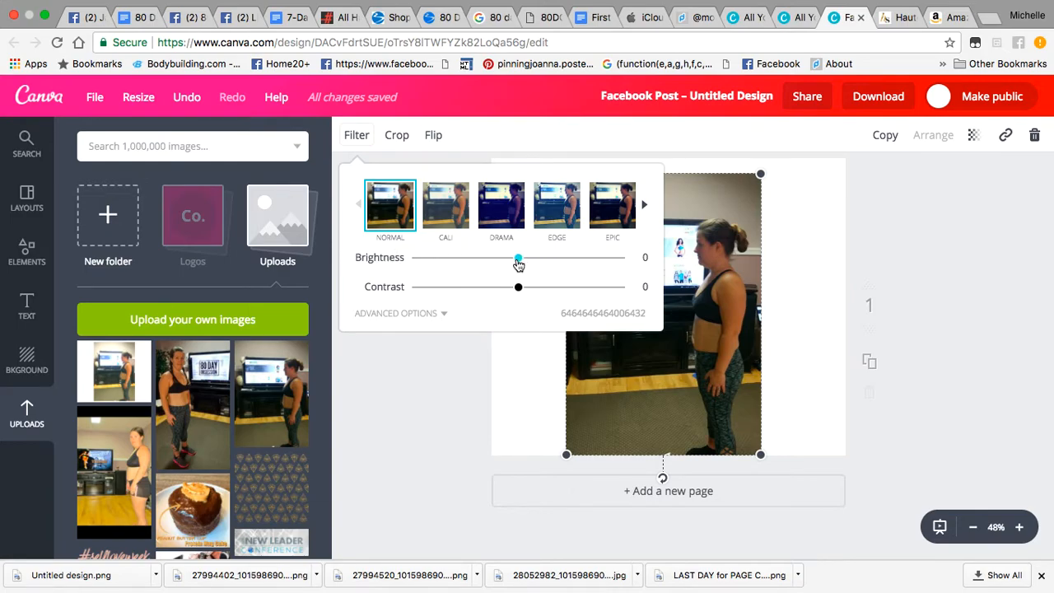
pyautogui.moveTo(518, 259); pyautogui.dragTo(562, 263)
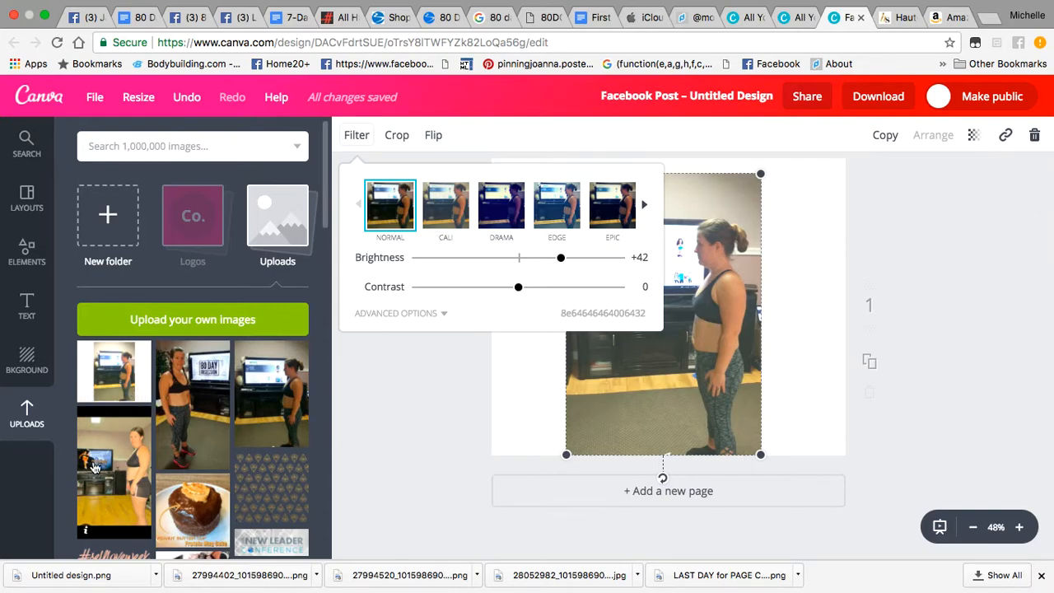
pyautogui.moveTo(518, 288); pyautogui.dragTo(551, 293)
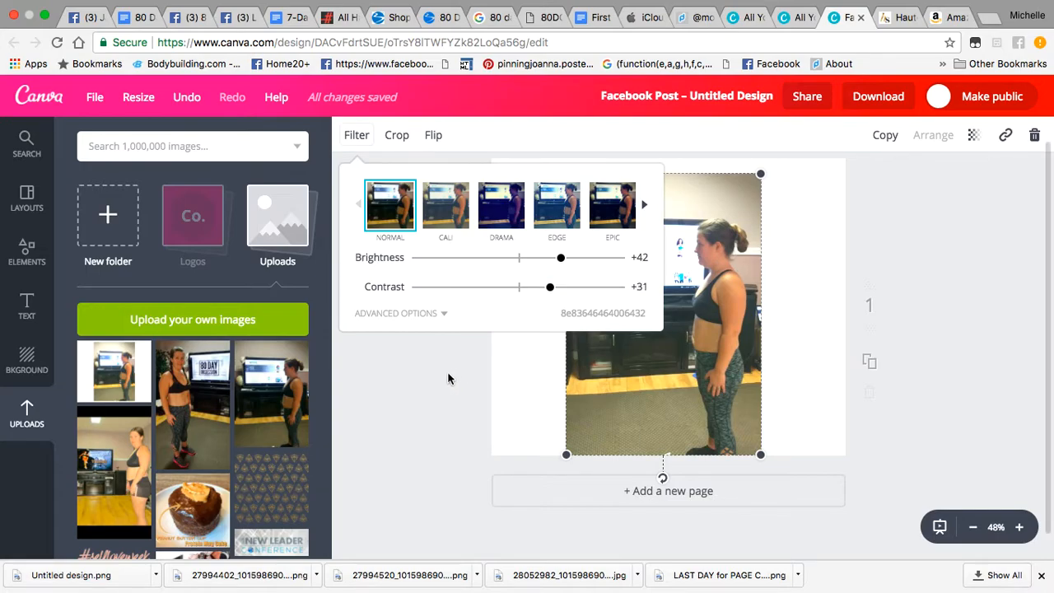
pyautogui.click(413, 318)
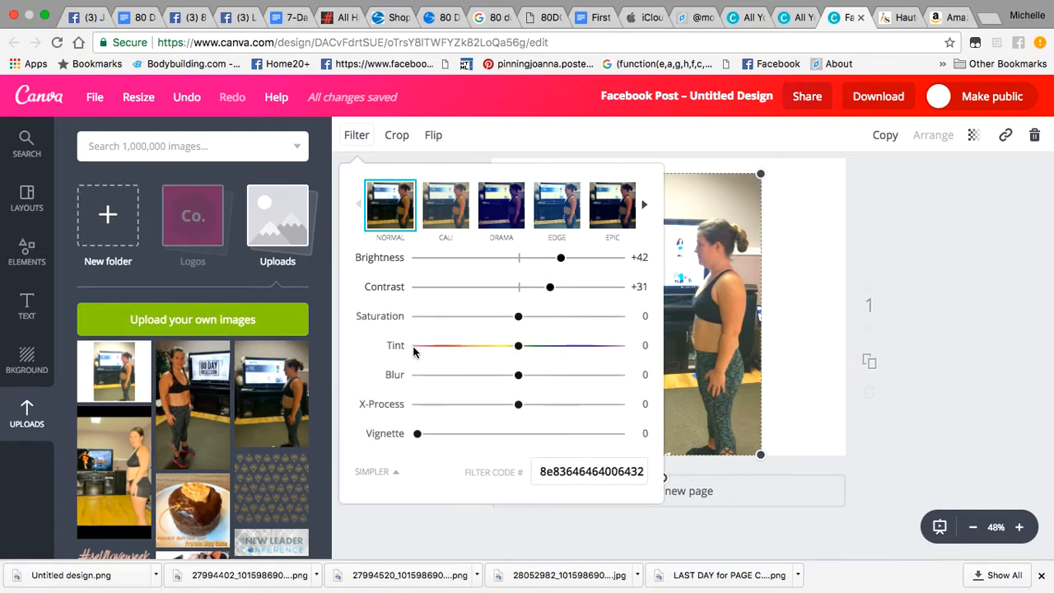
pyautogui.moveTo(520, 320); pyautogui.dragTo(528, 318)
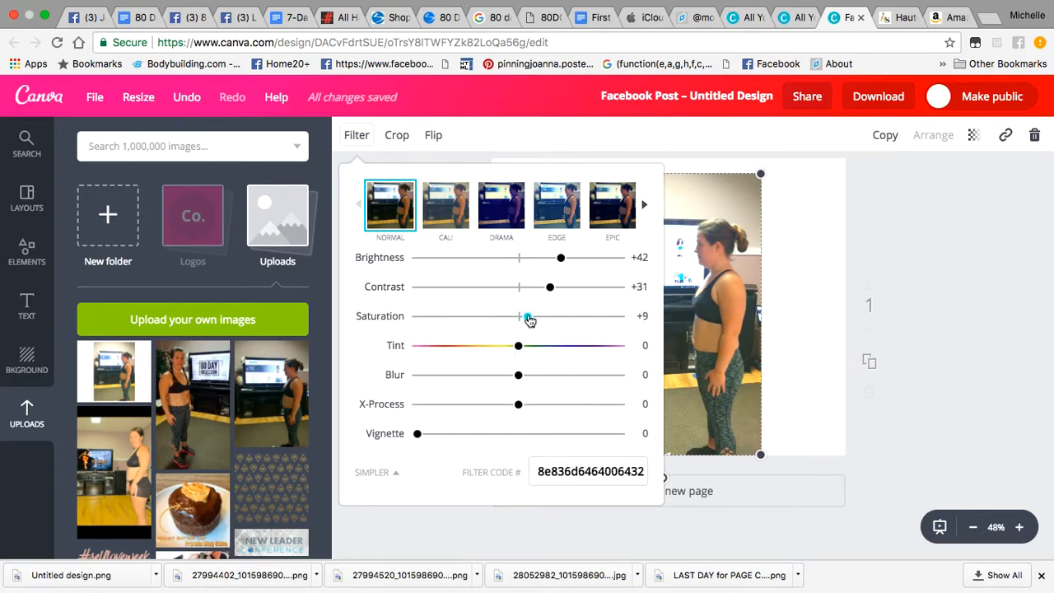
pyautogui.click(429, 537)
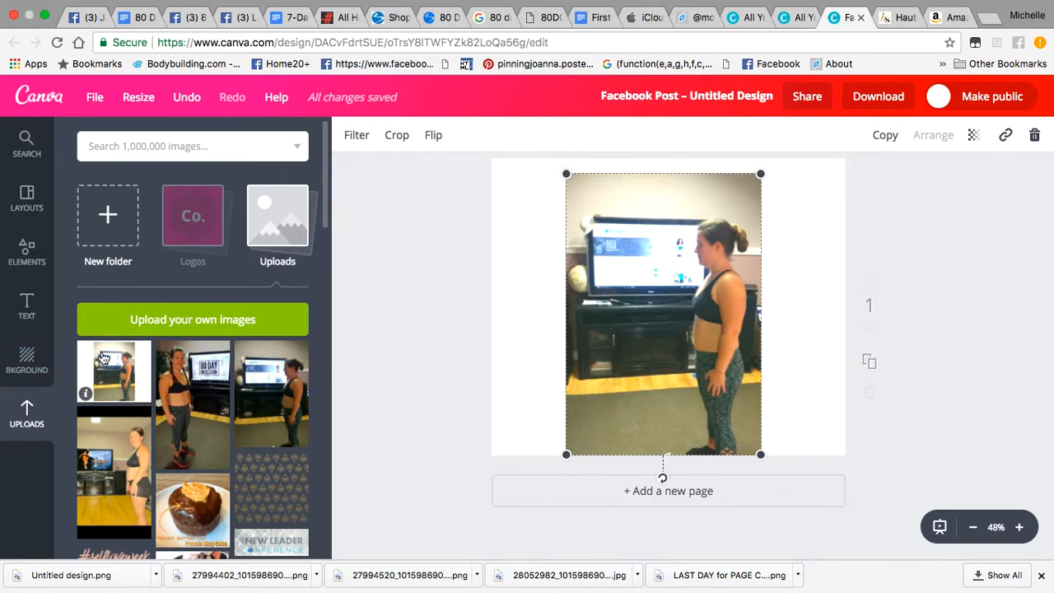
# Step: Delete the photo and fill the page with a two-column grid from Elements > Grids
pyautogui.click(1034, 135)
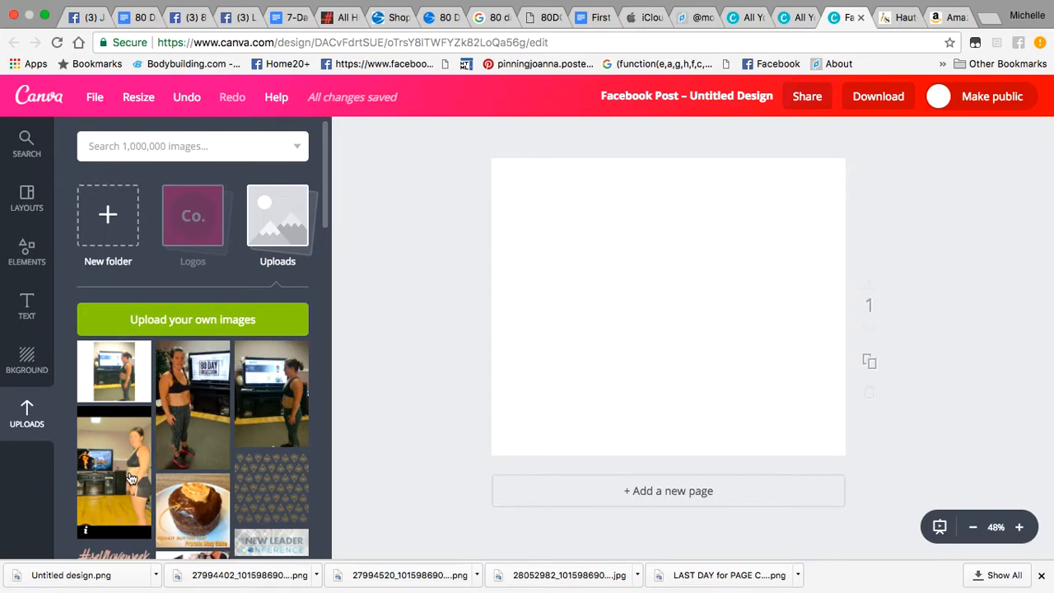
pyautogui.click(23, 250)
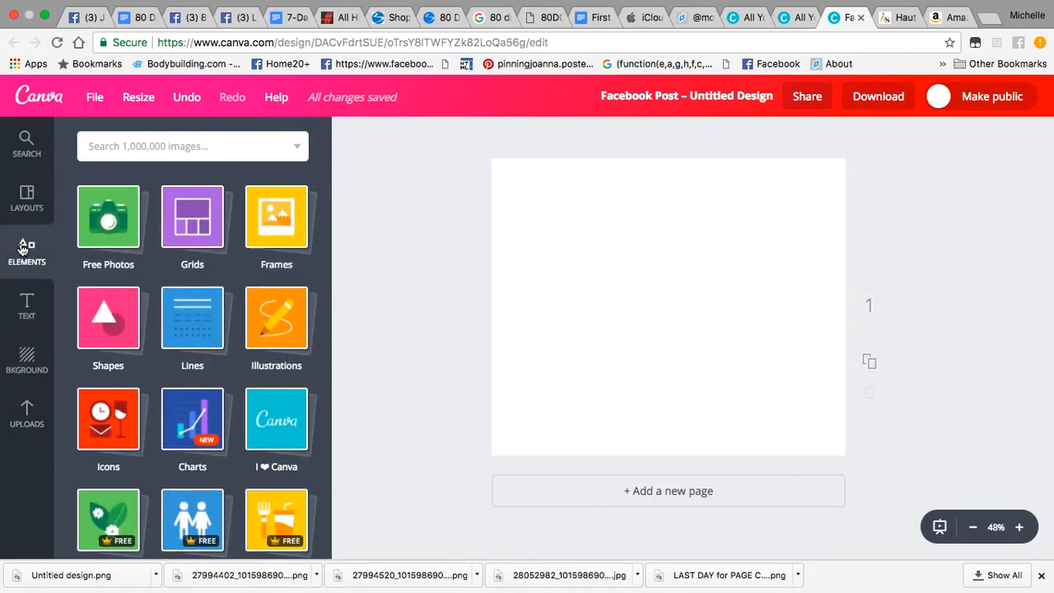
pyautogui.click(183, 233)
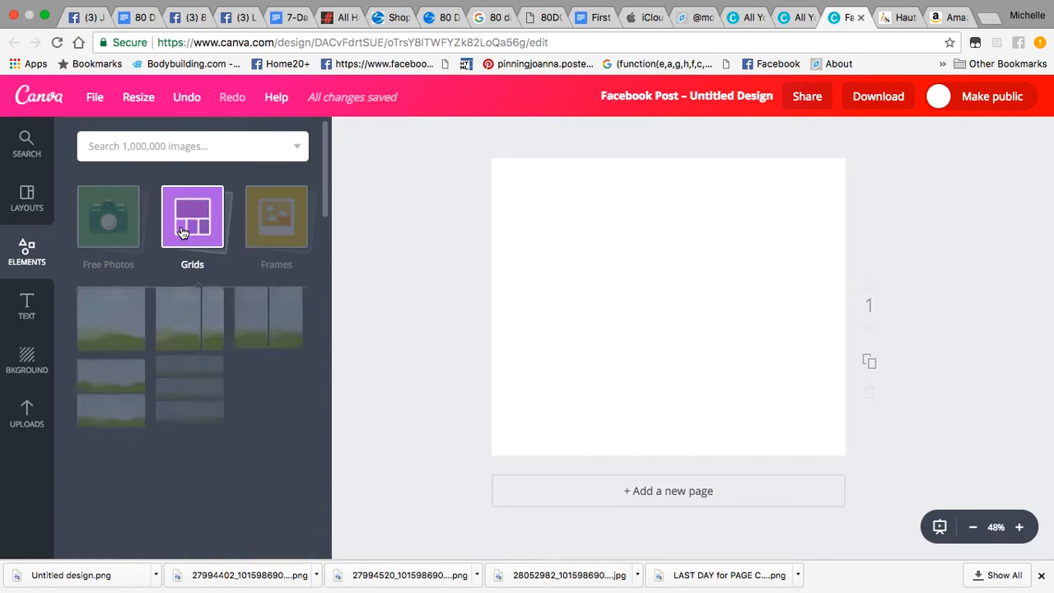
pyautogui.click(274, 349)
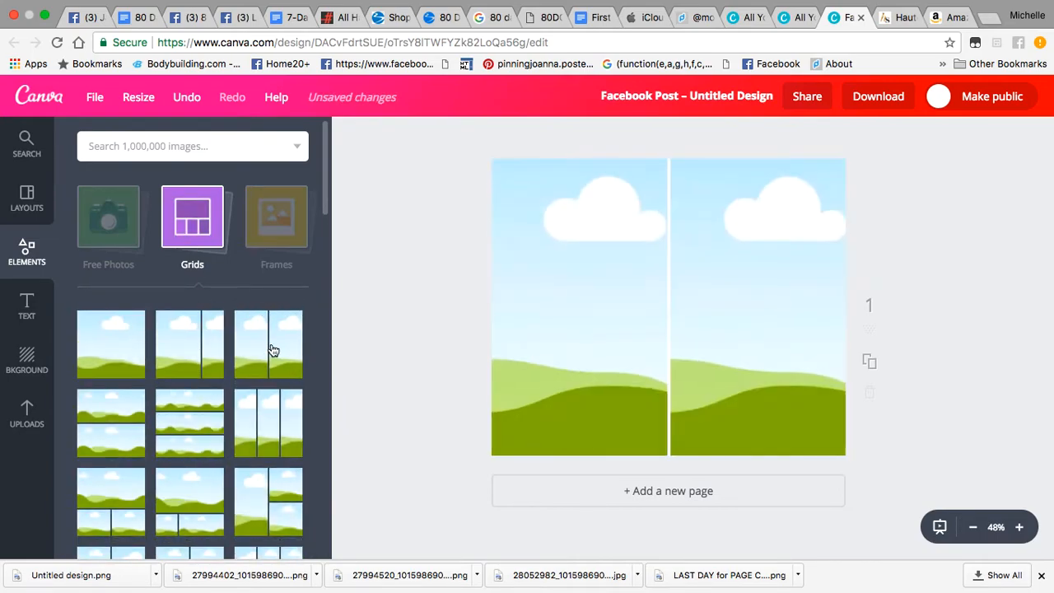
pyautogui.click(397, 298)
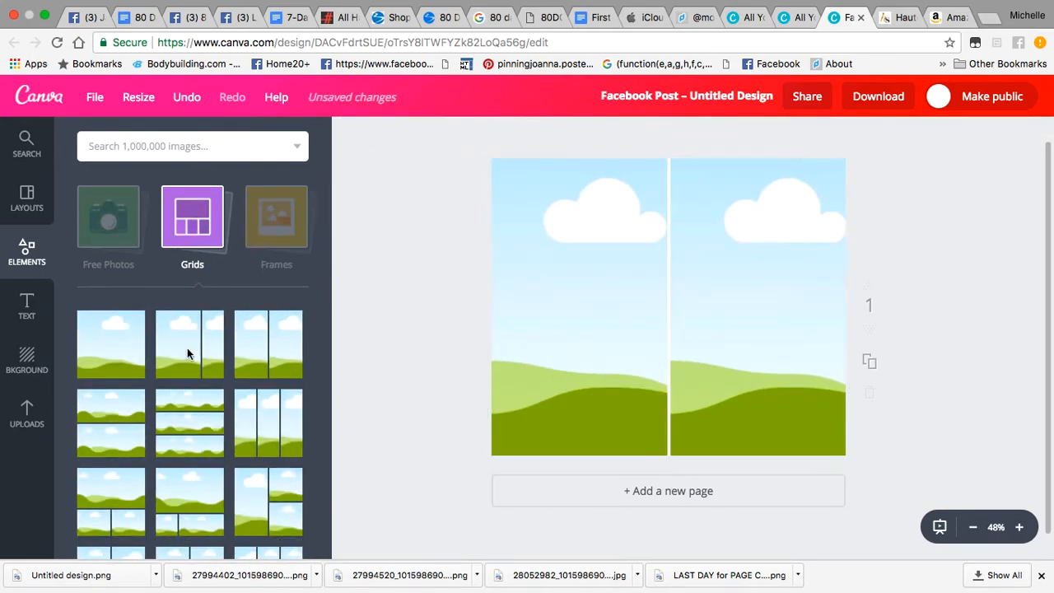
pyautogui.click(24, 420)
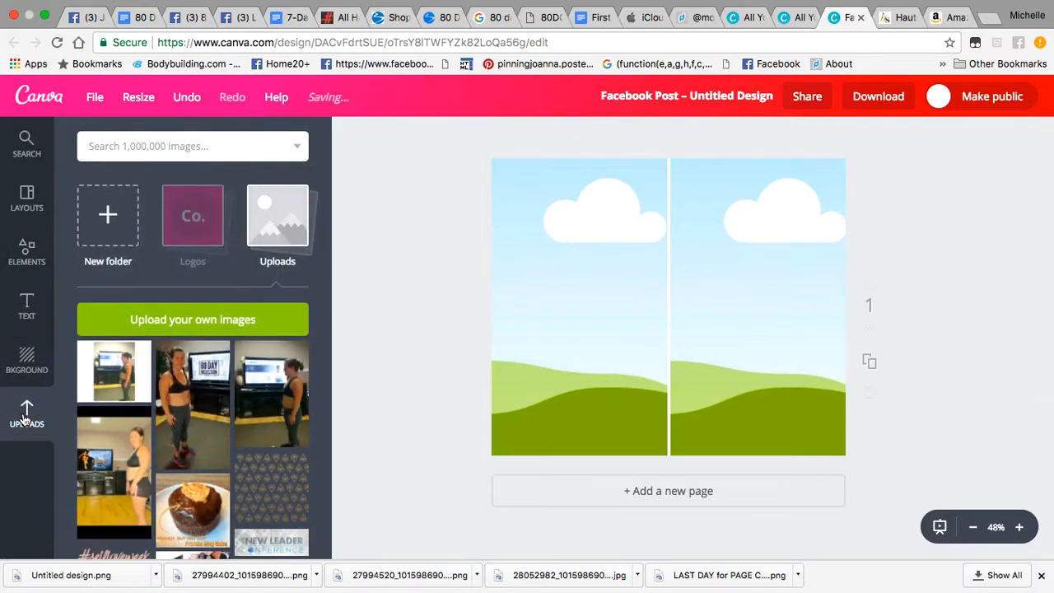
# Step: Put the front-facing photo in the left grid cell and the side-profile photo in the right
pyautogui.moveTo(100, 469); pyautogui.dragTo(496, 298)
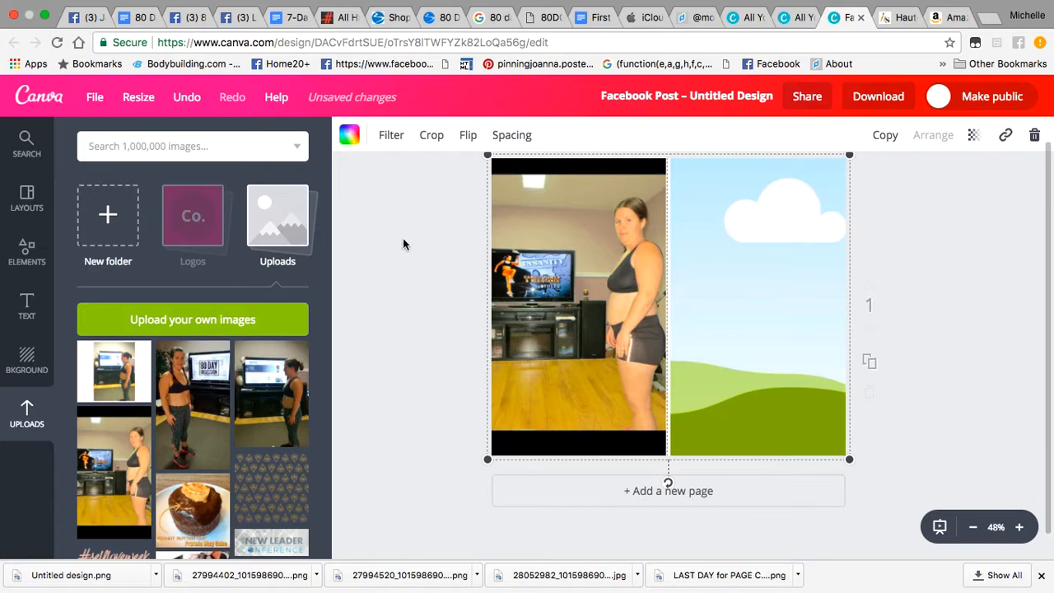
pyautogui.moveTo(111, 388); pyautogui.dragTo(725, 321)
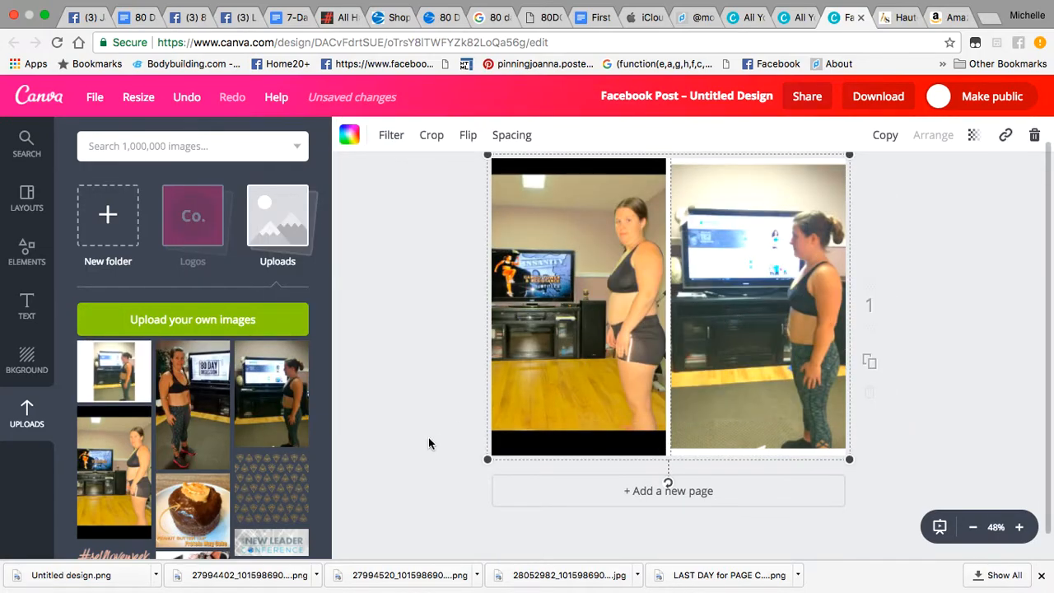
pyautogui.click(410, 412)
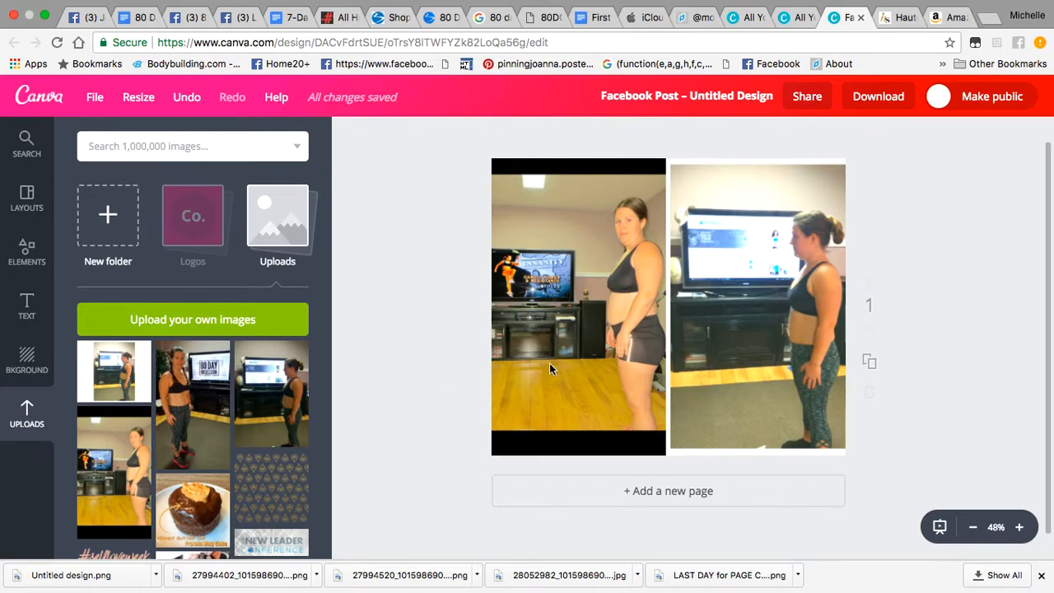
# Step: Crop the left photo larger and shift it up so it fills its cell
pyautogui.doubleClick(524, 367)
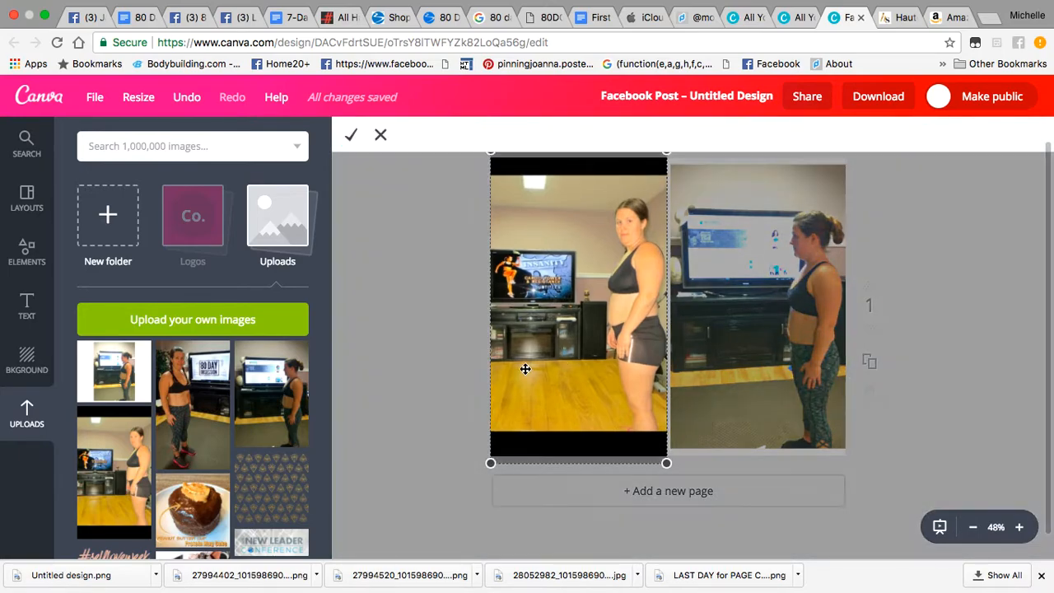
pyautogui.moveTo(488, 464); pyautogui.dragTo(452, 500)
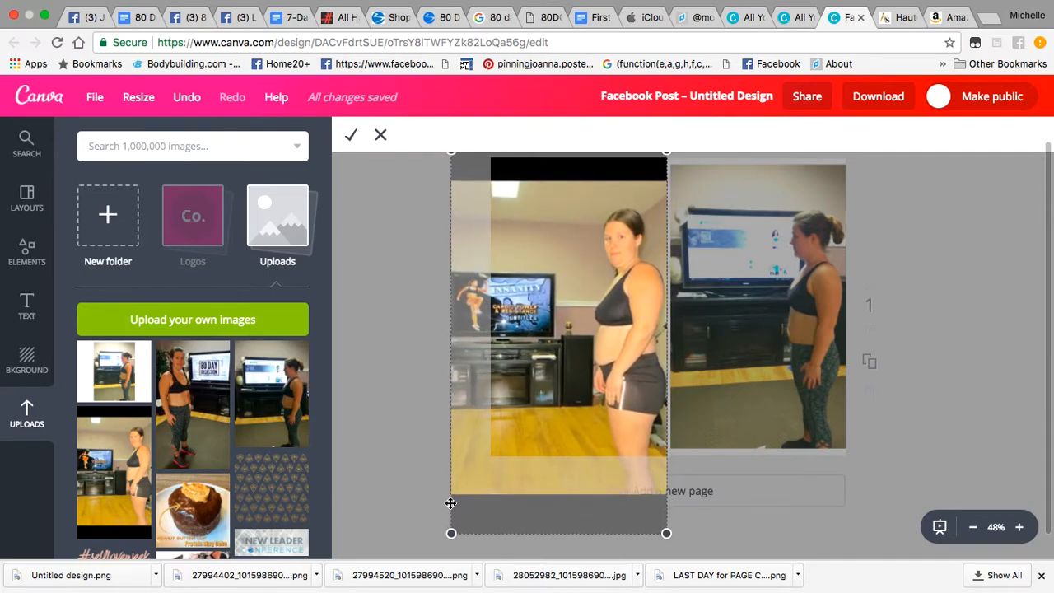
pyautogui.moveTo(537, 394); pyautogui.dragTo(534, 364)
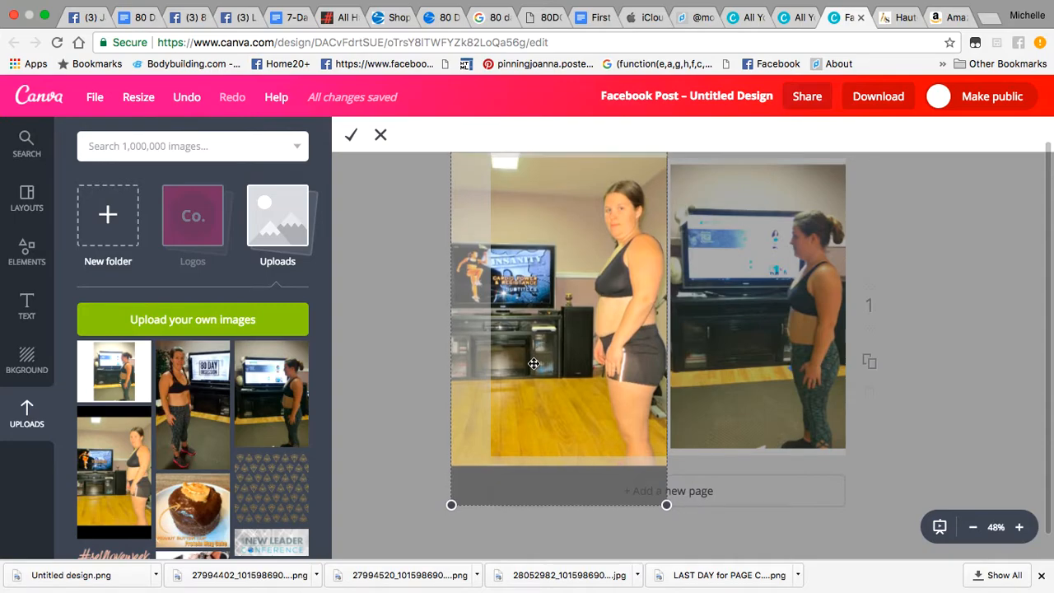
pyautogui.click(349, 136)
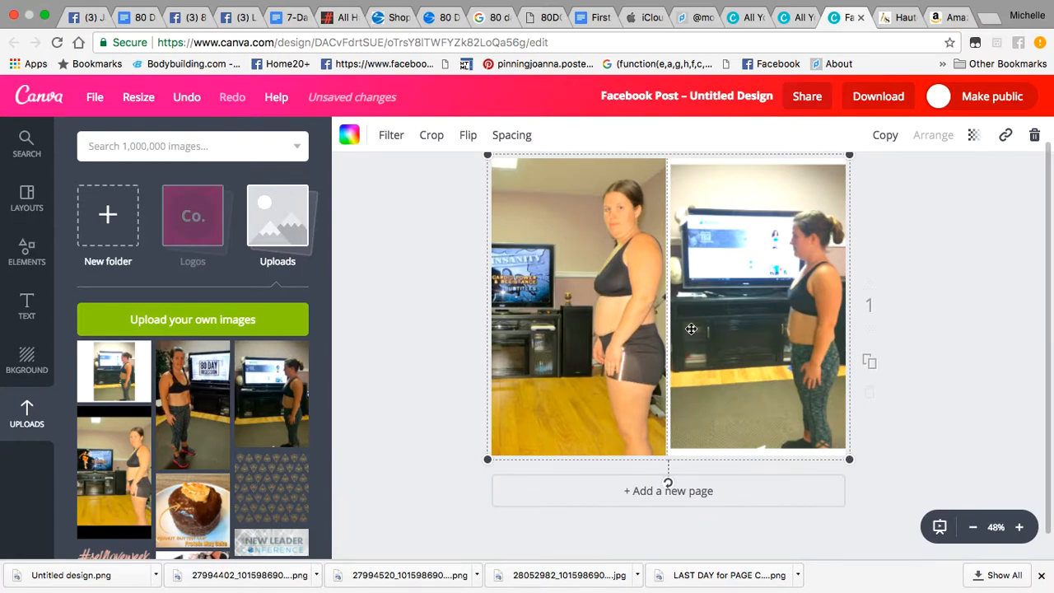
# Step: Enlarge and reposition the right photo so it fills its cell and frames the full profile
pyautogui.doubleClick(747, 380)
pyautogui.moveTo(938, 458); pyautogui.dragTo(990, 500)
pyautogui.moveTo(760, 330); pyautogui.dragTo(715, 290)
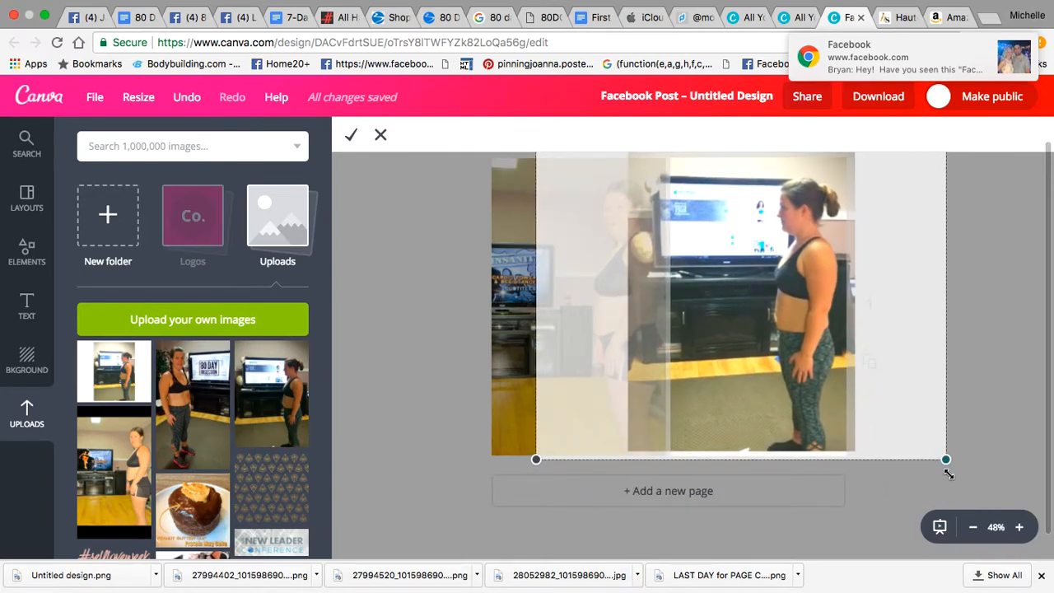
pyautogui.moveTo(948, 464); pyautogui.dragTo(949, 465)
pyautogui.moveTo(802, 365); pyautogui.dragTo(797, 364)
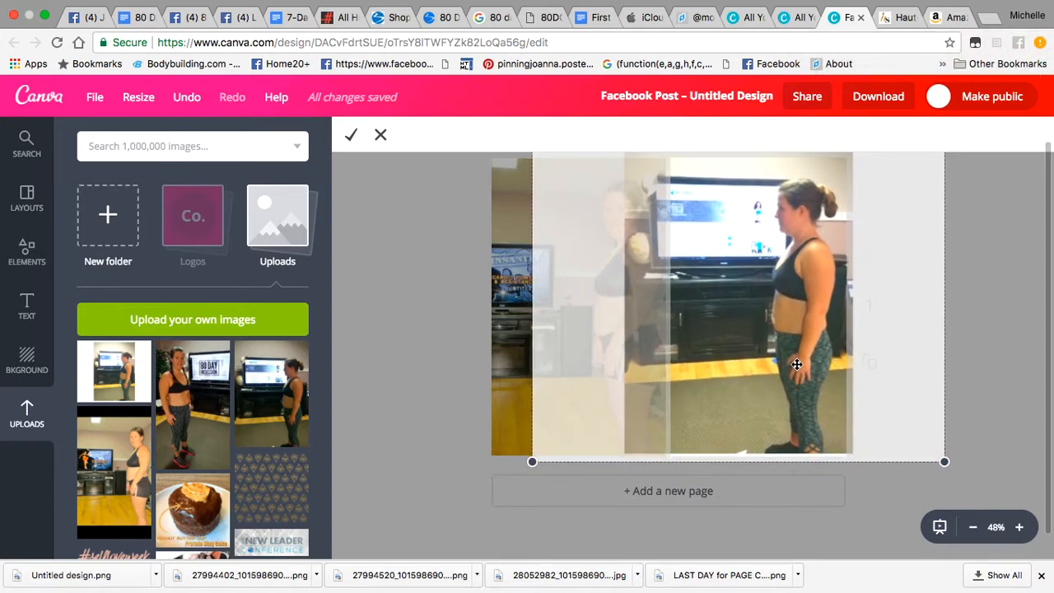
pyautogui.click(350, 135)
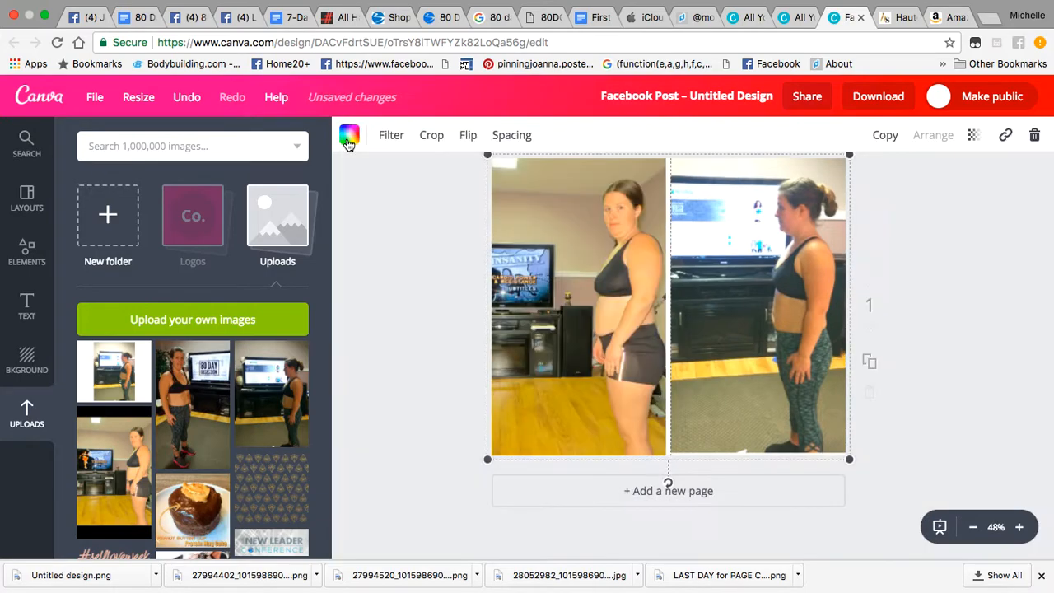
pyautogui.click(411, 245)
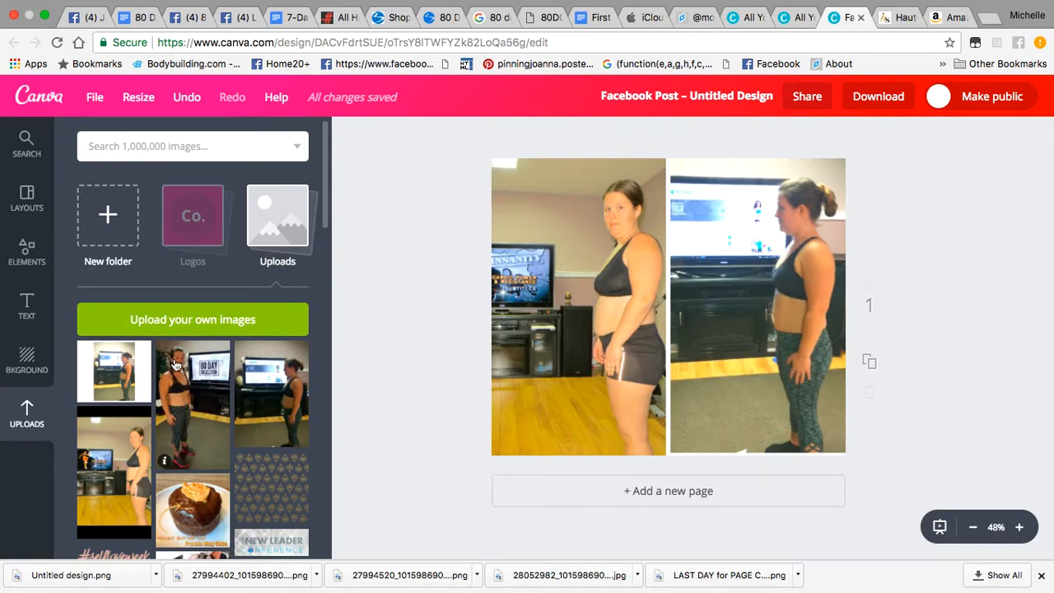
# Step: Swap another upload into the left cell, add a second page, and place the 80 DAY photo there
pyautogui.moveTo(186, 412); pyautogui.dragTo(410, 336)
pyautogui.click(676, 491)
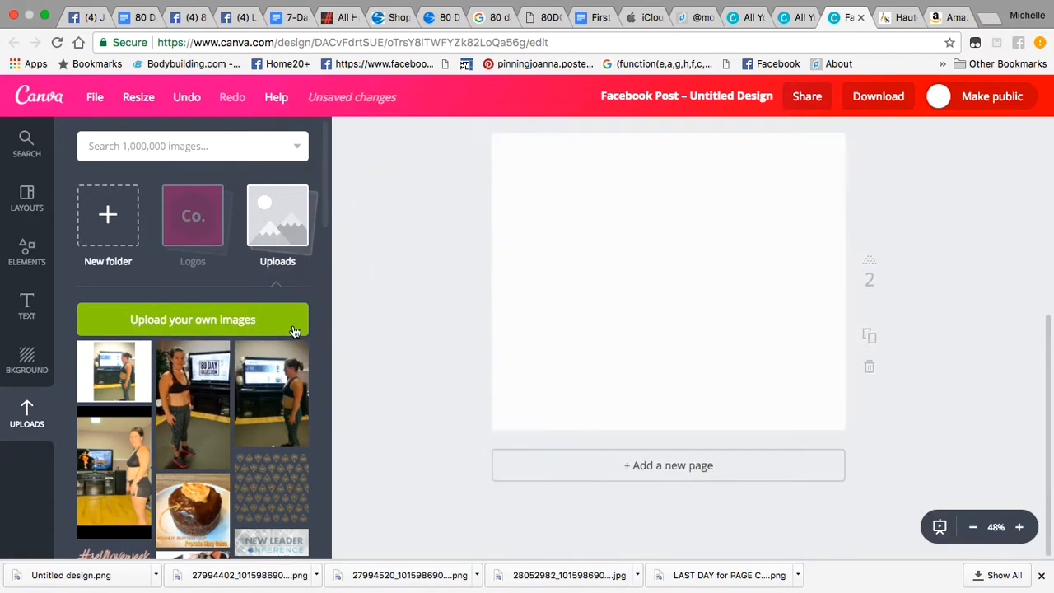
pyautogui.moveTo(193, 404); pyautogui.dragTo(696, 228)
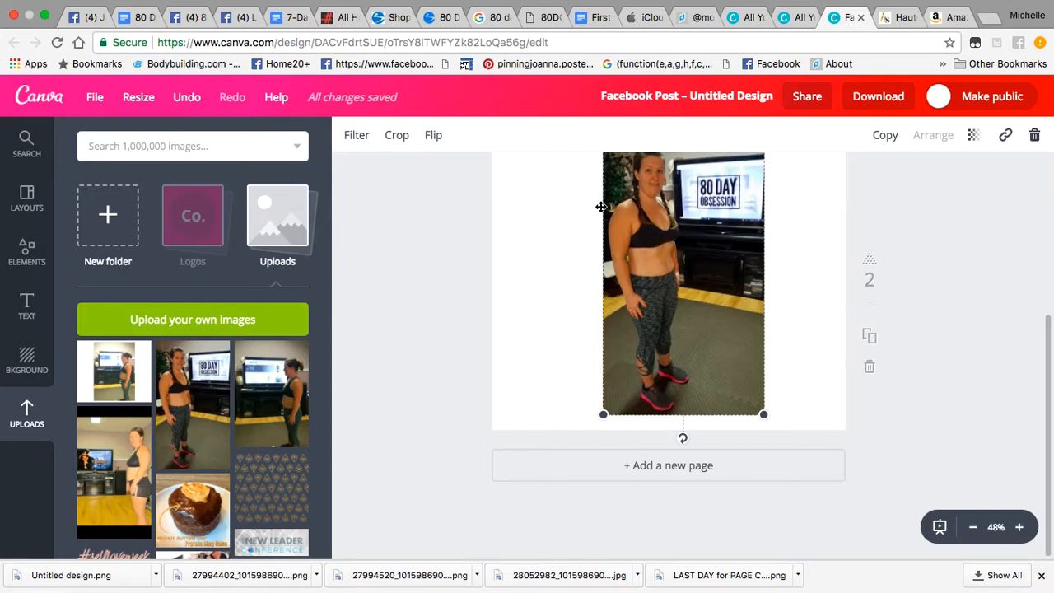
# Step: Delete the 80 Day Obsession photo from page 2, leaving that page blank
pyautogui.scroll(5, 676, 370)
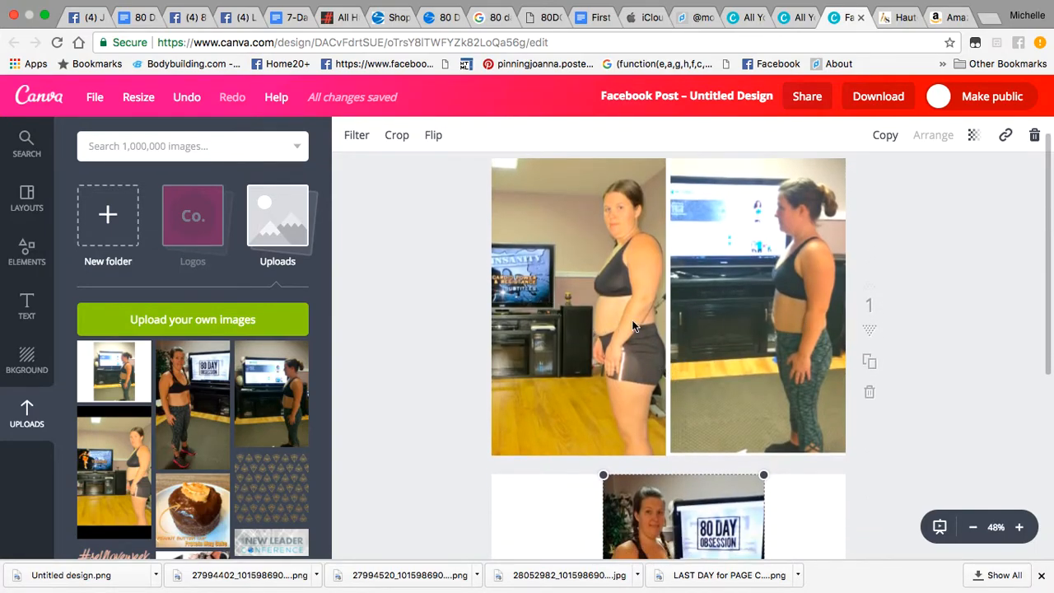
pyautogui.scroll(-2, 598, 351)
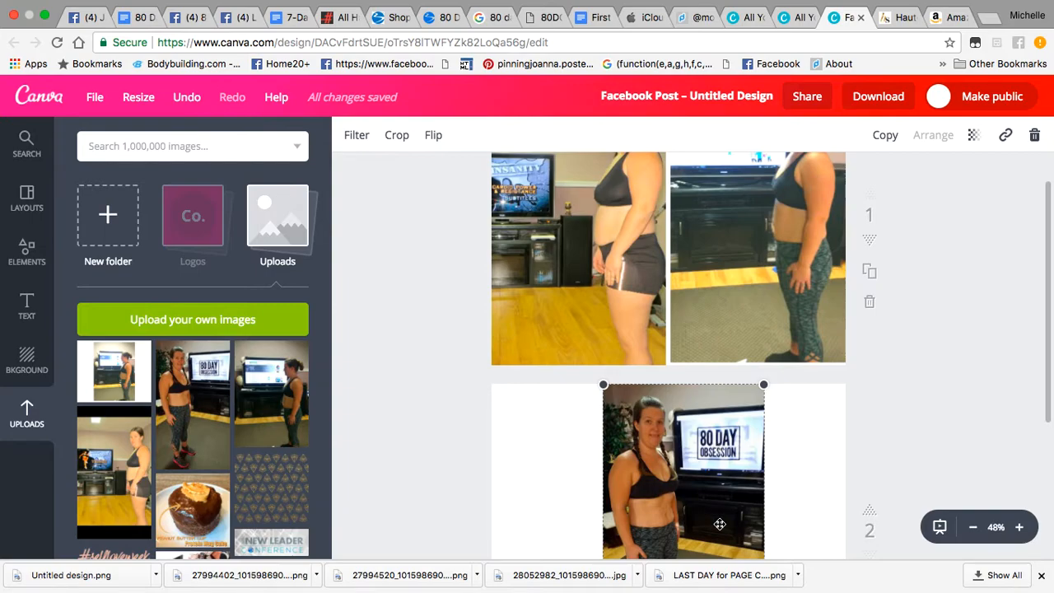
pyautogui.scroll(-1, 720, 525)
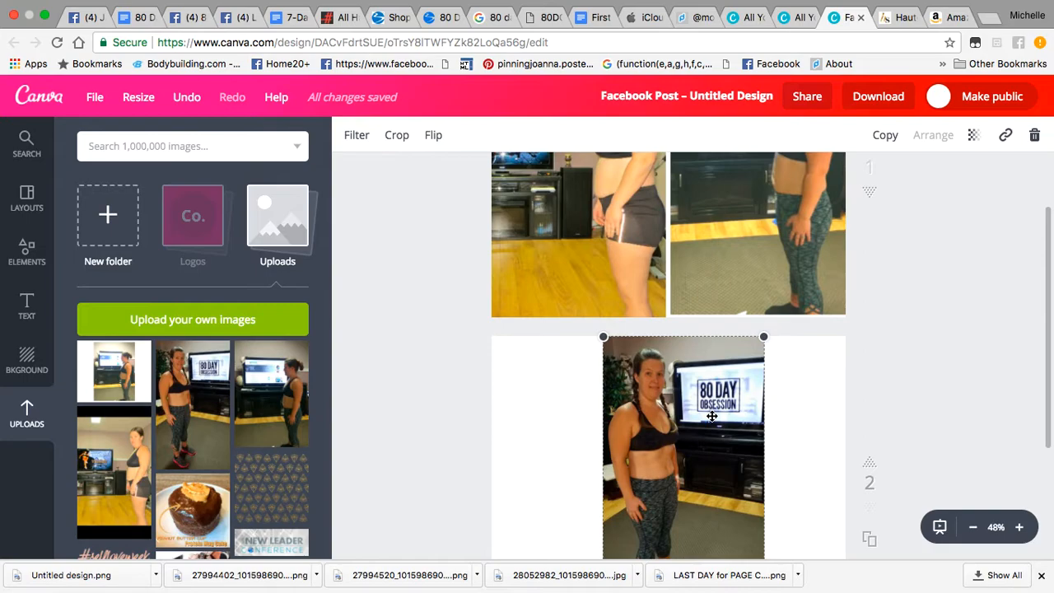
pyautogui.scroll(-2, 712, 416)
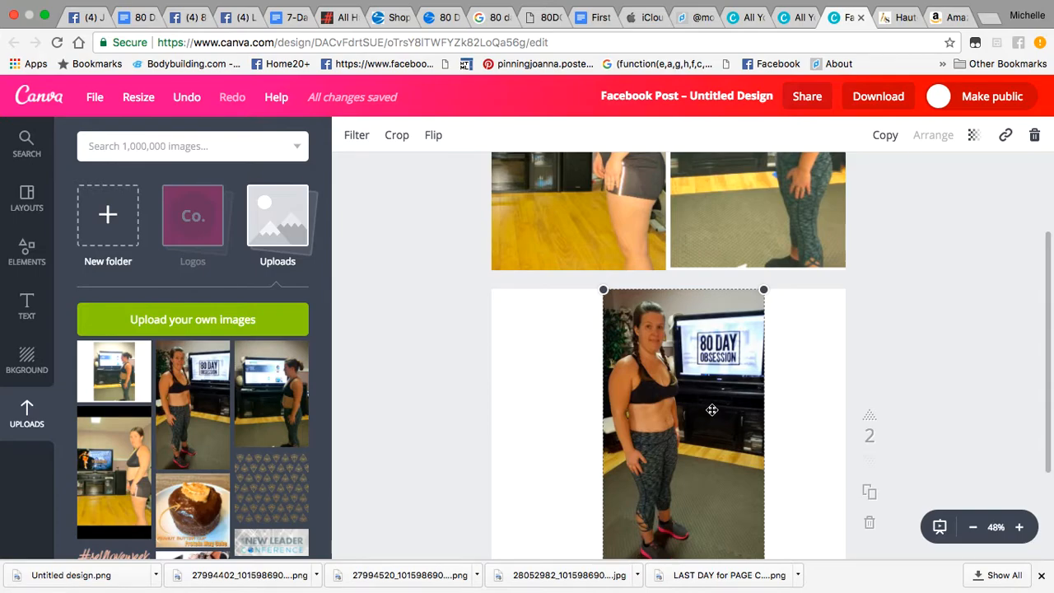
pyautogui.scroll(5, 709, 411)
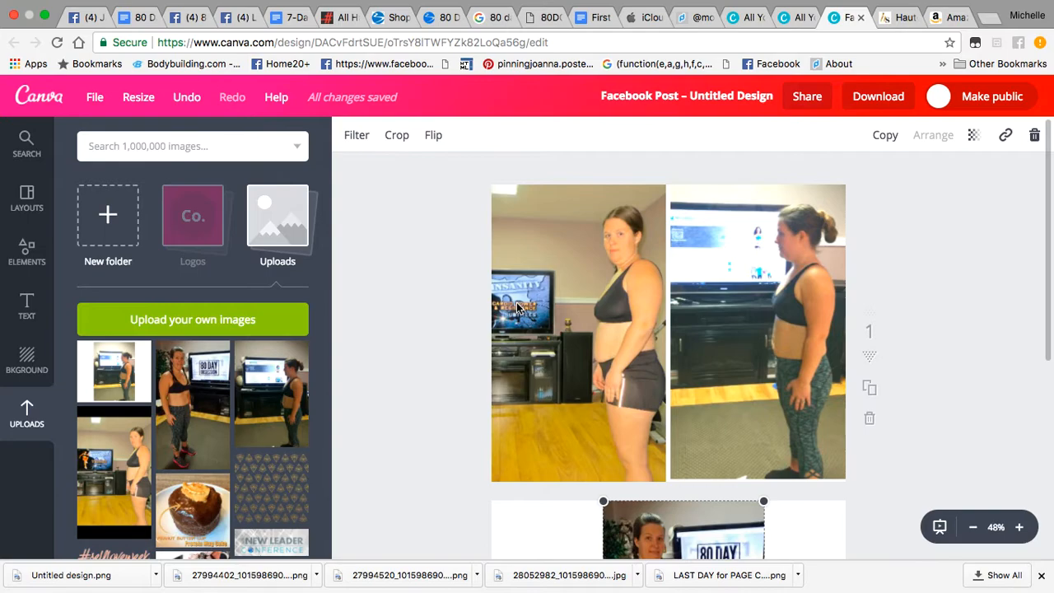
pyautogui.scroll(-3, 517, 305)
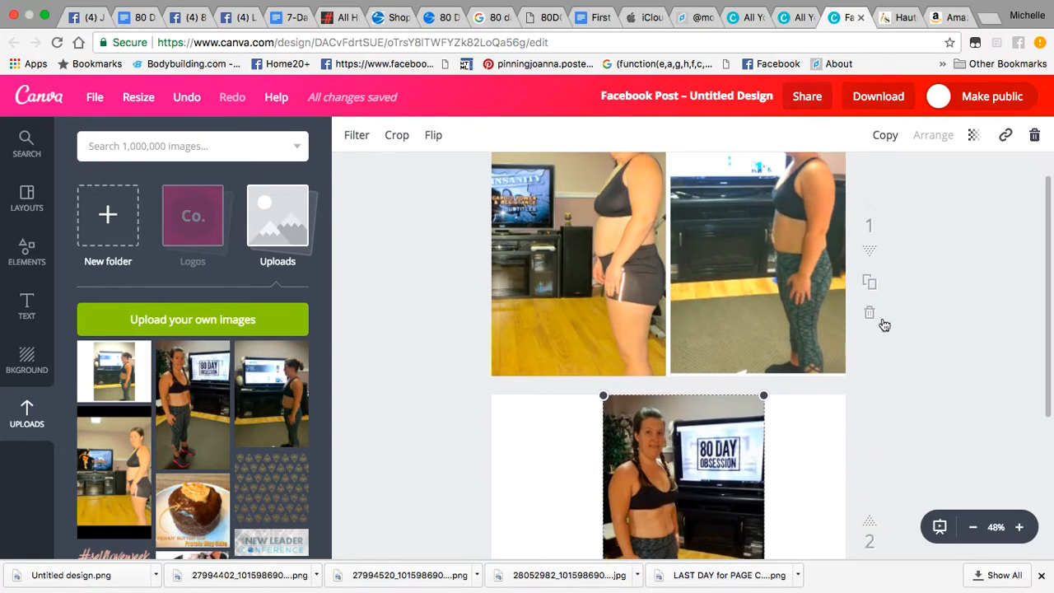
pyautogui.click(1036, 137)
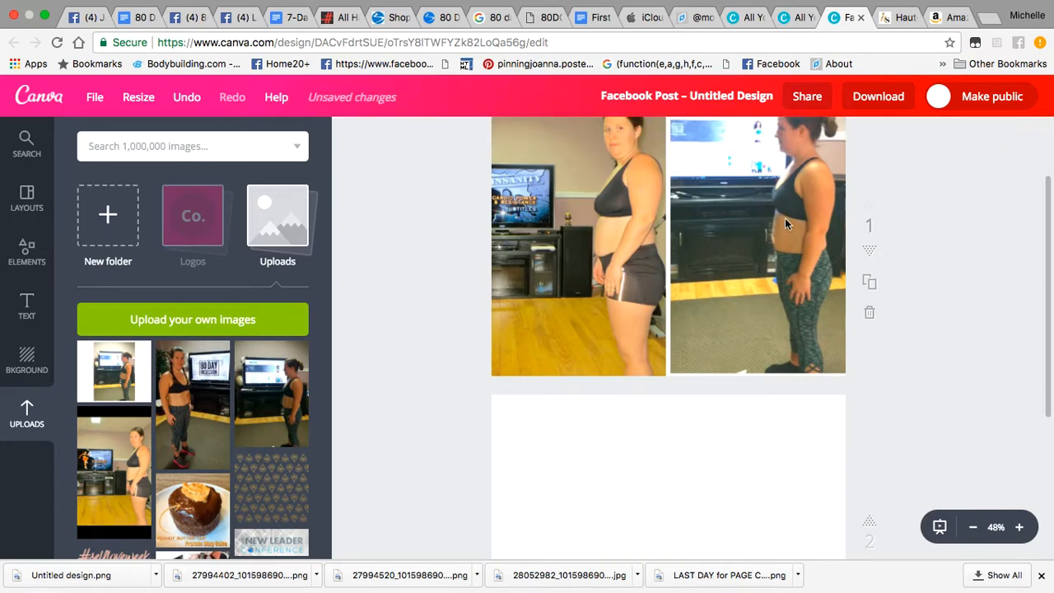
pyautogui.scroll(3, 785, 221)
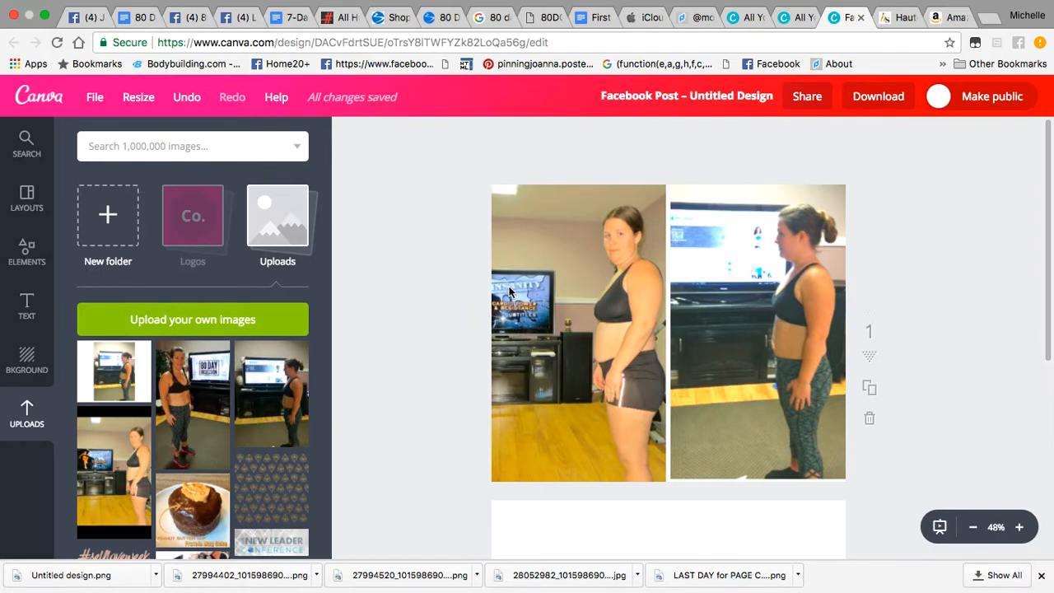
# Step: Add a square from Elements > Shapes and resize it into a box over the left photo
pyautogui.click(25, 247)
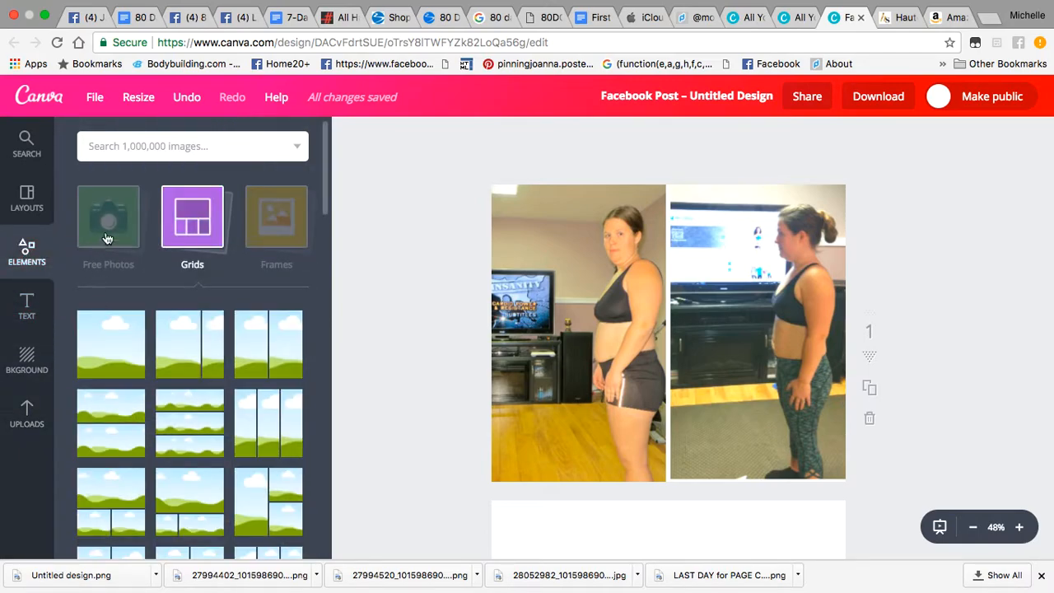
pyautogui.scroll(-2, 106, 350)
pyautogui.scroll(2, 106, 350)
pyautogui.click(183, 231)
pyautogui.click(120, 318)
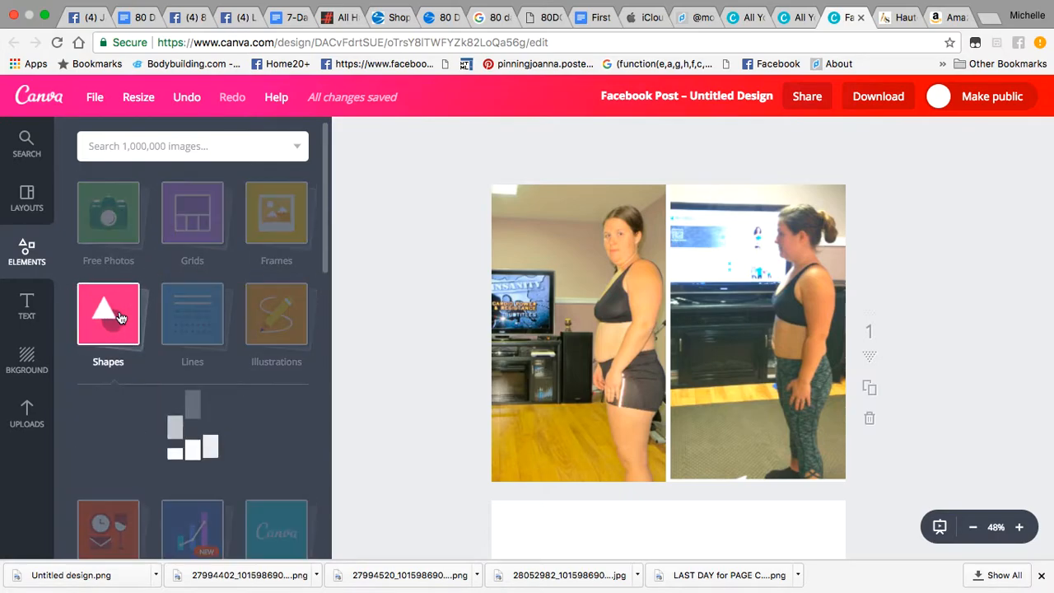
pyautogui.click(112, 301)
pyautogui.moveTo(669, 449); pyautogui.dragTo(669, 265)
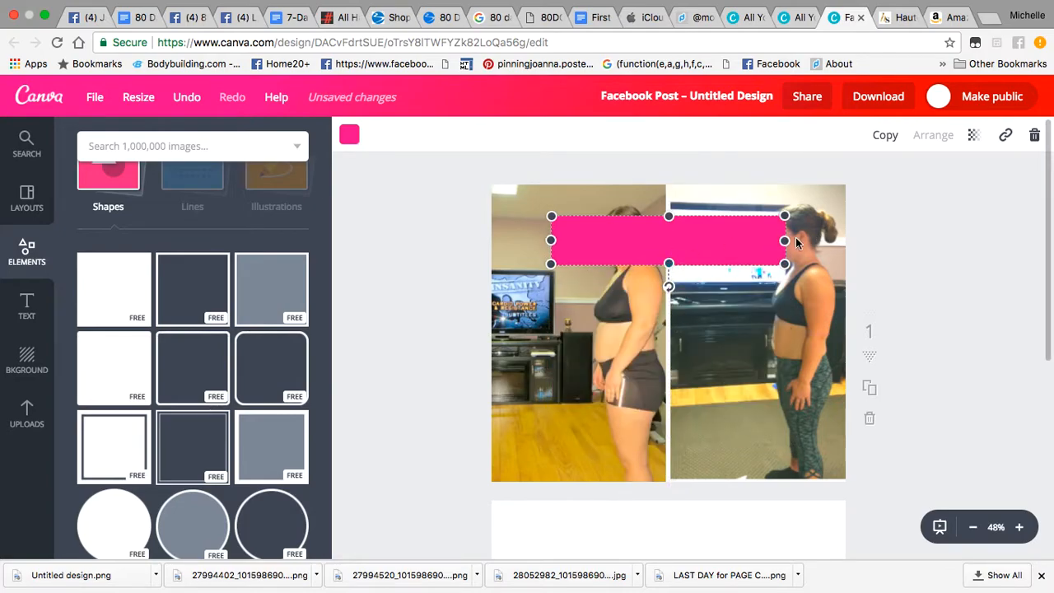
pyautogui.moveTo(784, 240); pyautogui.dragTo(717, 240)
pyautogui.moveTo(635, 264); pyautogui.dragTo(457, 318)
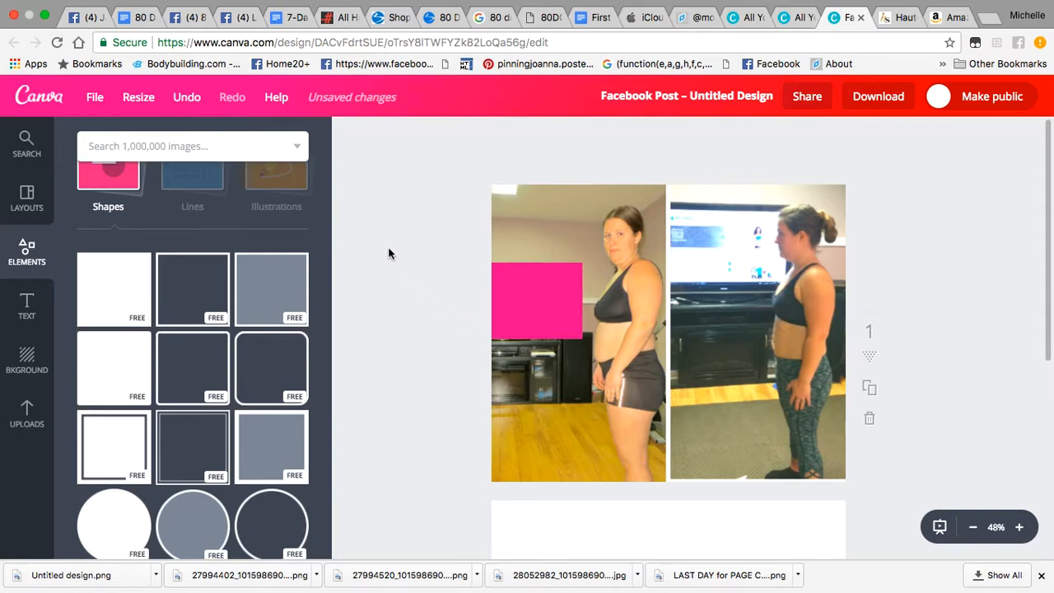
# Step: Change the square's fill colour from pink to black
pyautogui.click(532, 292)
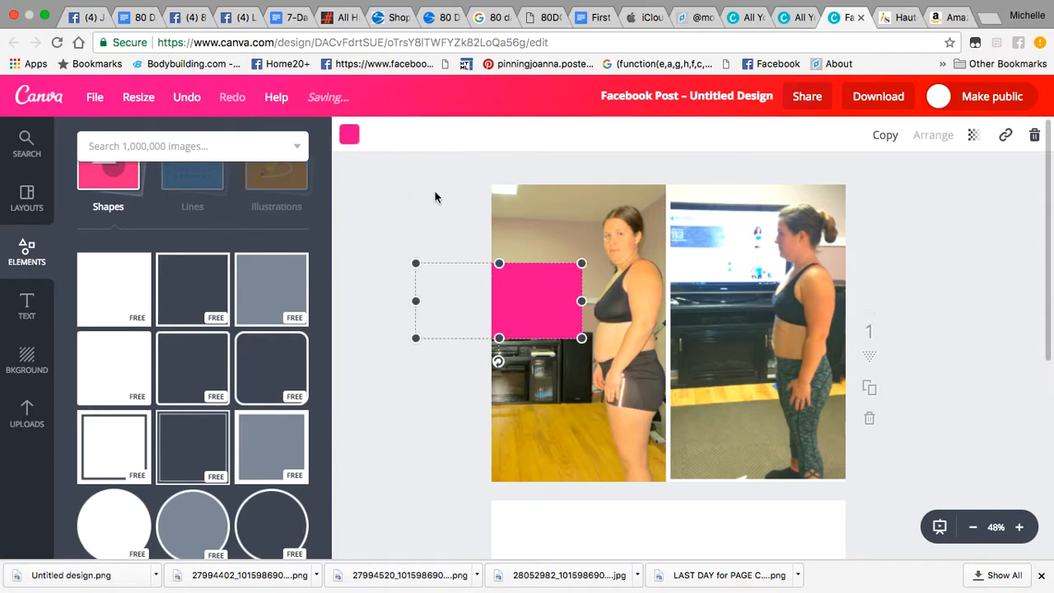
pyautogui.click(349, 136)
pyautogui.scroll(-2, 418, 360)
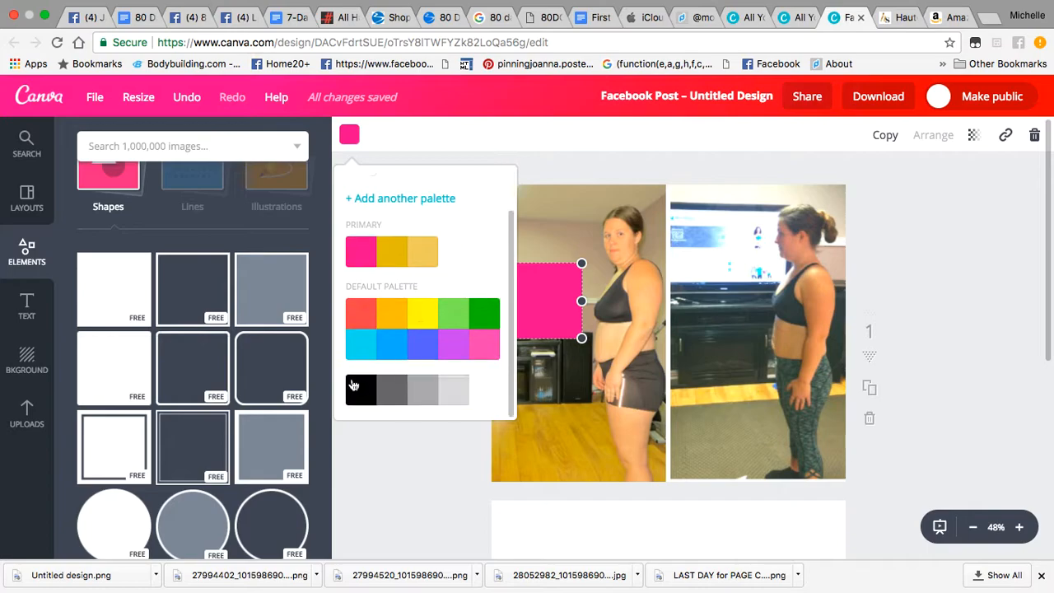
pyautogui.click(352, 392)
pyautogui.click(369, 494)
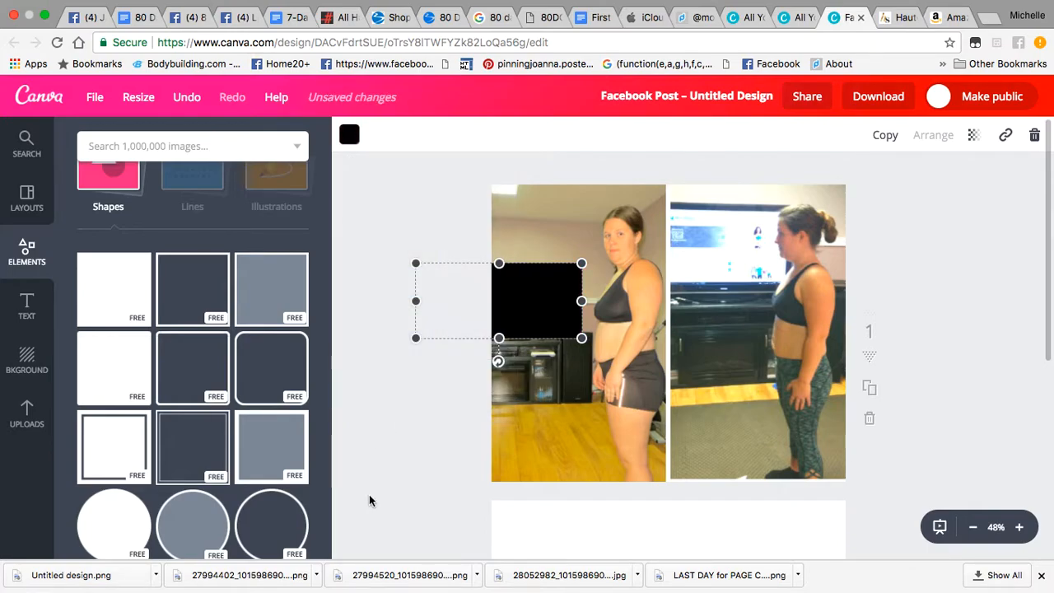
pyautogui.click(369, 494)
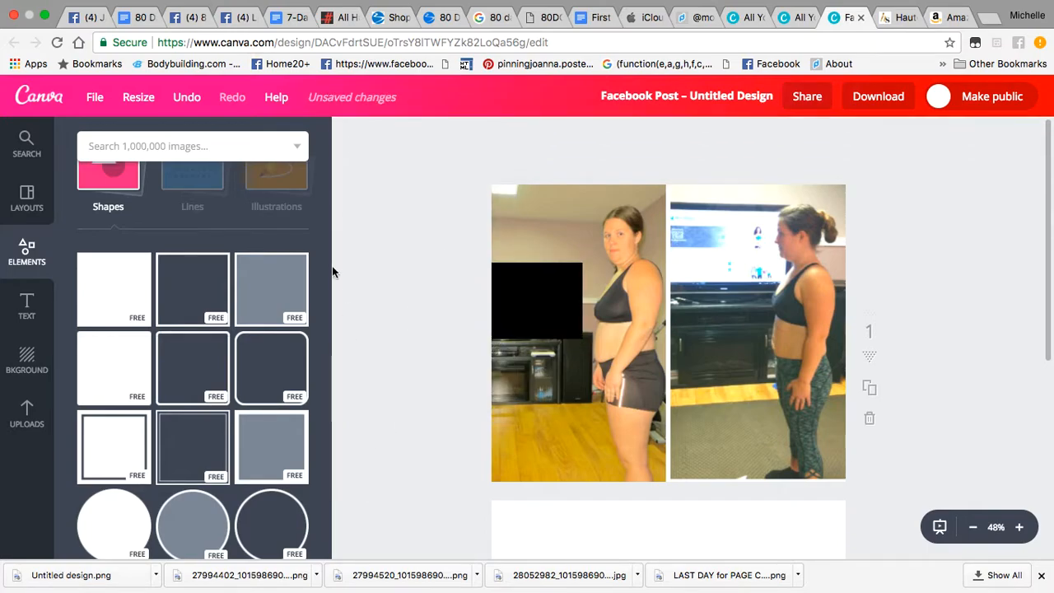
pyautogui.click(31, 306)
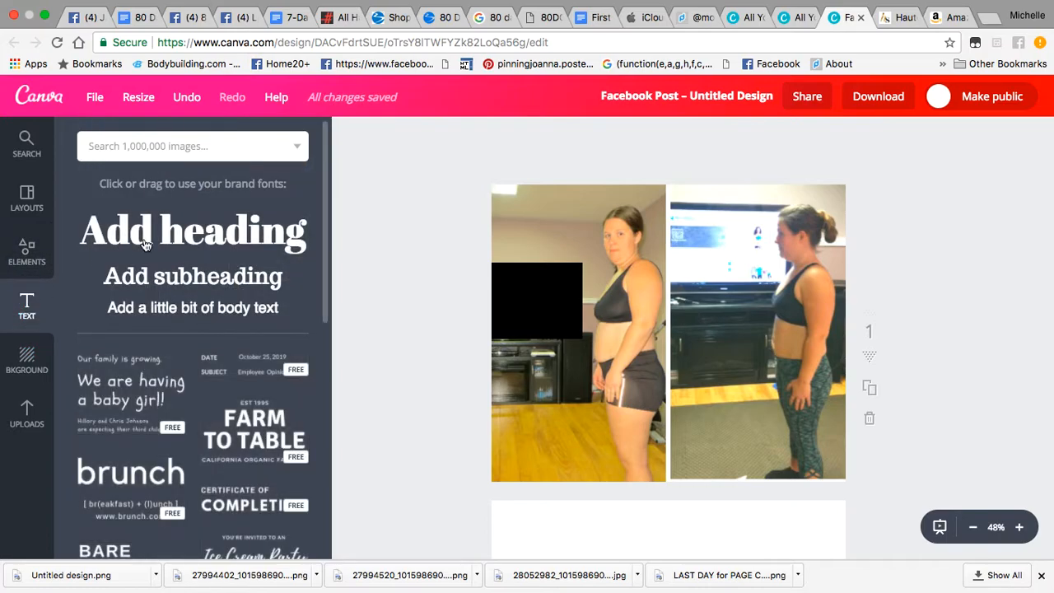
# Step: Add a white 'Day 1-30' heading in October Moon font and move it onto the black square
pyautogui.click(145, 243)
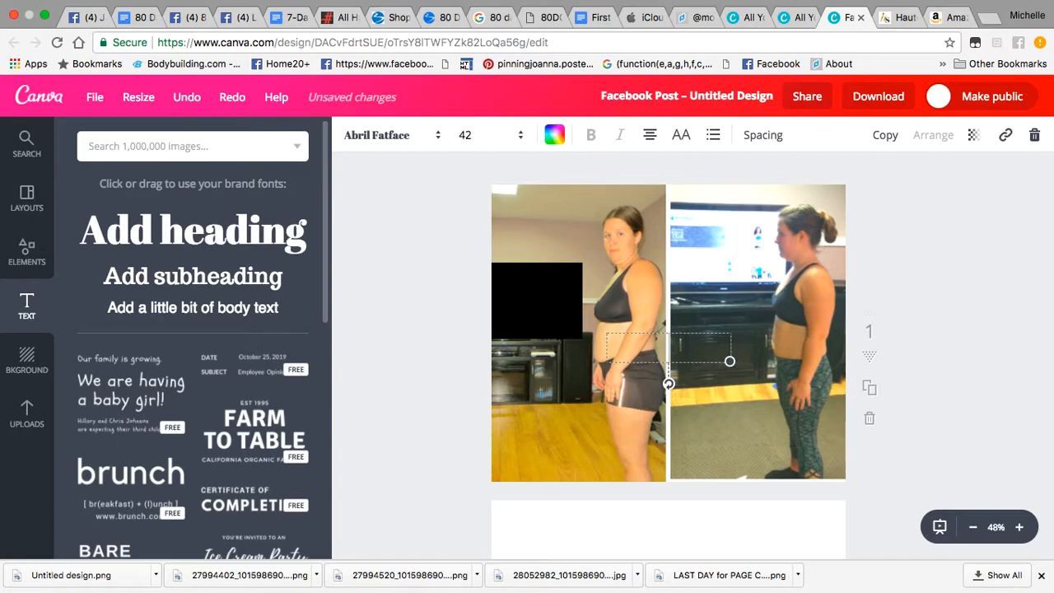
pyautogui.write('D')
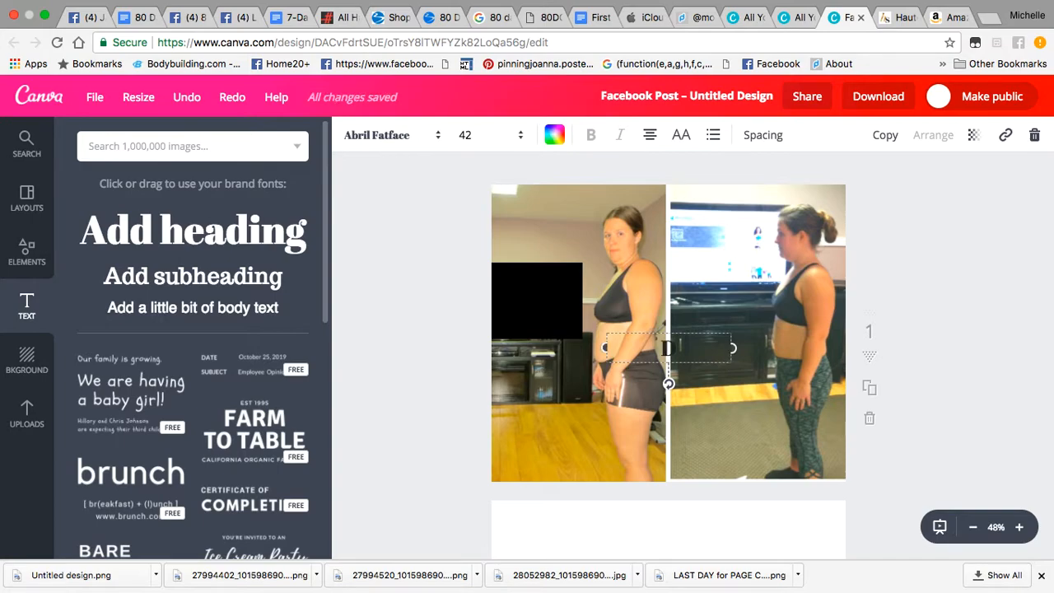
pyautogui.write('ay 1 30')
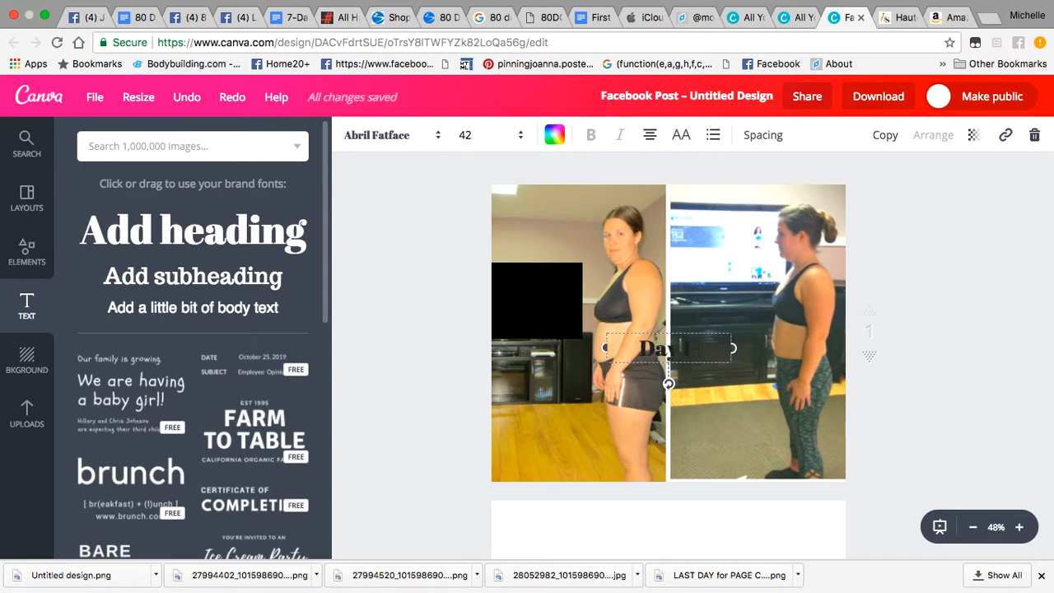
pyautogui.click(442, 136)
pyautogui.click(381, 360)
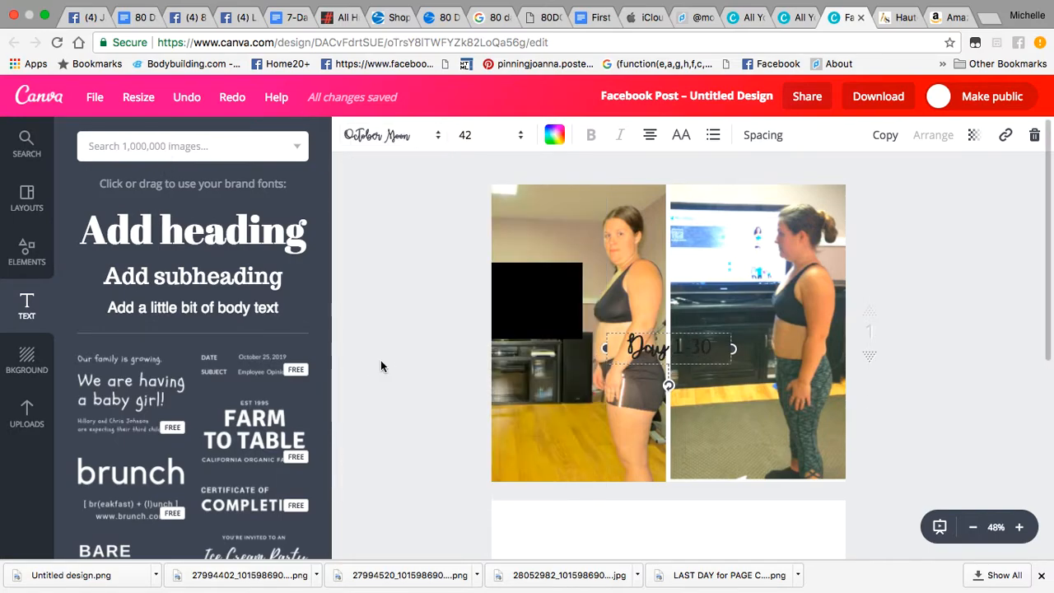
pyautogui.scroll(-2, 579, 336)
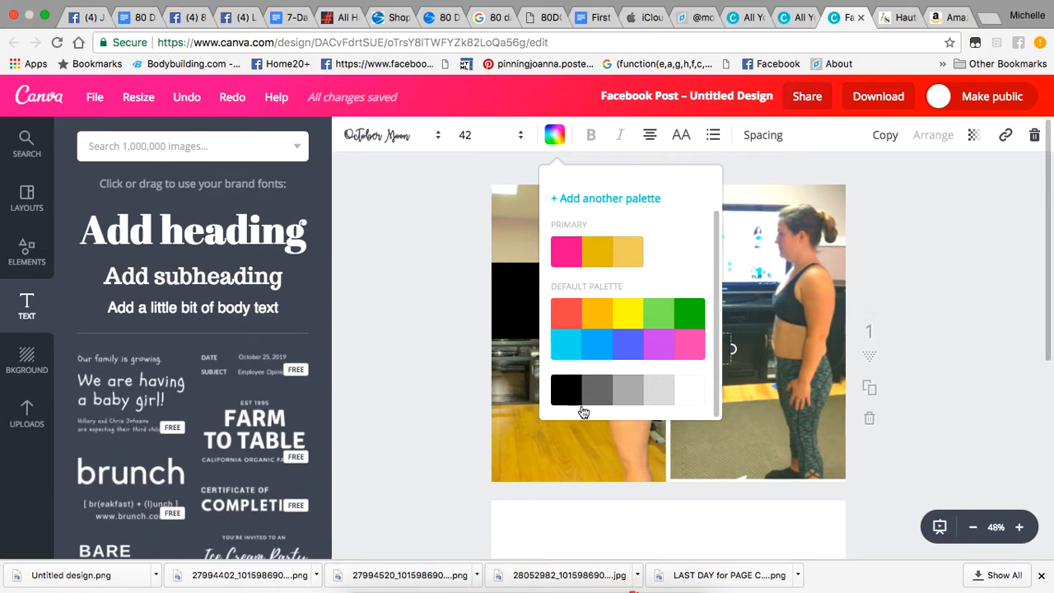
pyautogui.click(690, 400)
pyautogui.click(459, 412)
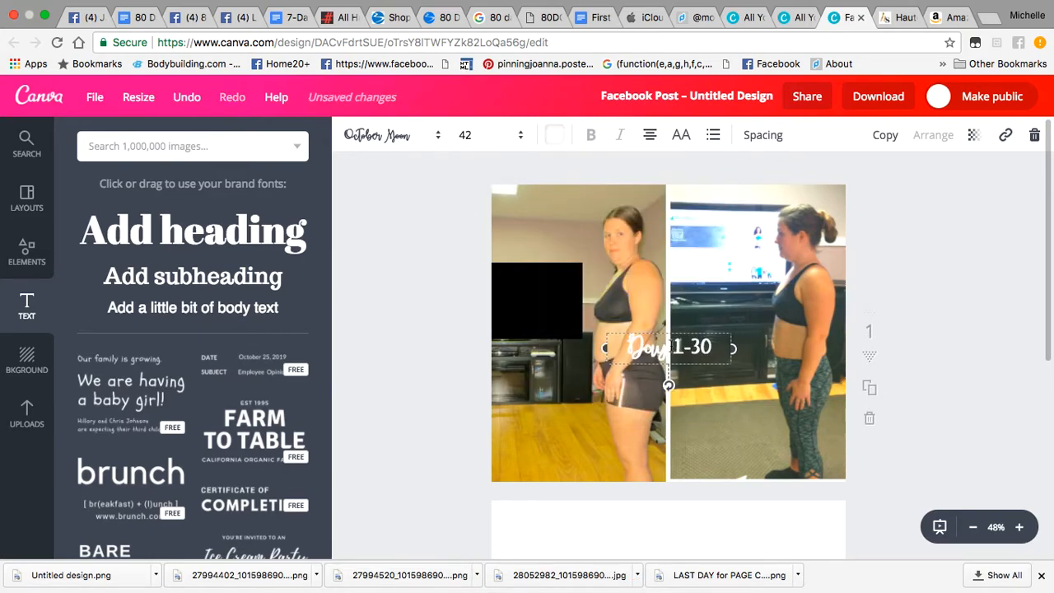
pyautogui.click(387, 379)
pyautogui.moveTo(680, 356); pyautogui.dragTo(531, 307)
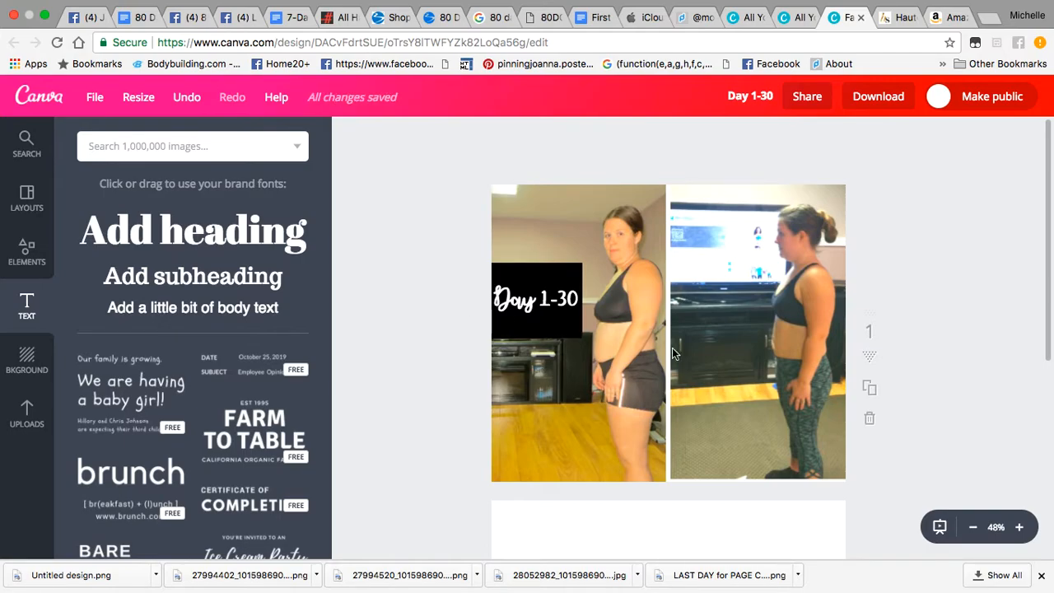
# Step: Reposition the left photo in its frame and apply the crop
pyautogui.doubleClick(749, 449)
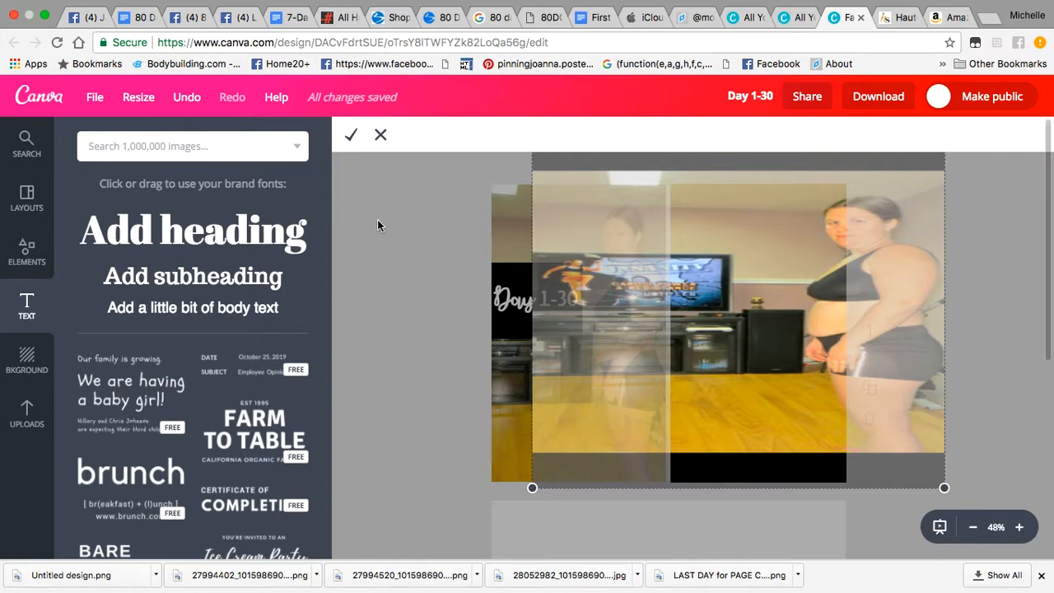
pyautogui.click(380, 135)
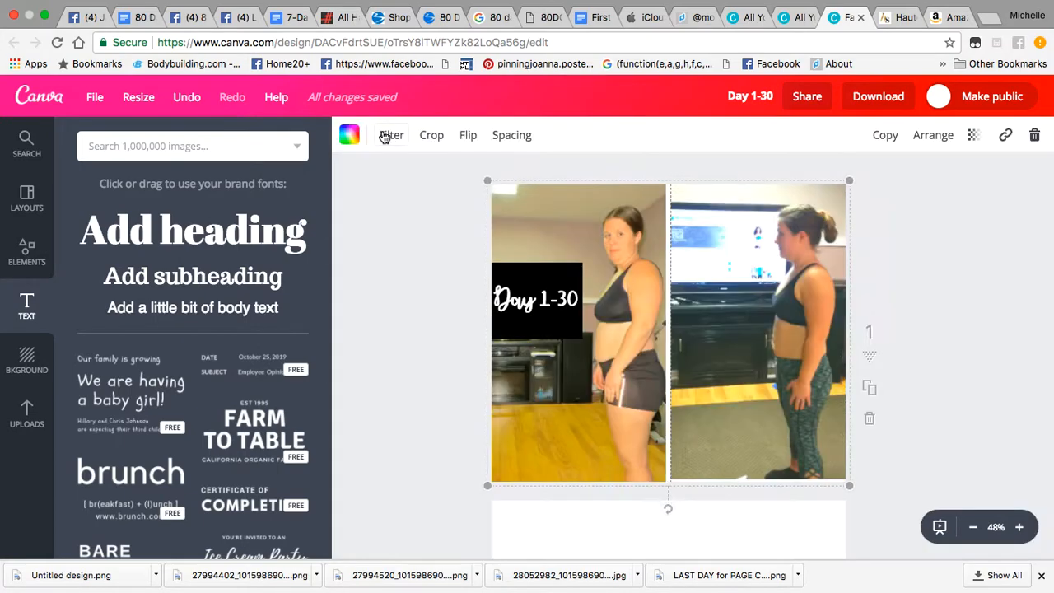
pyautogui.doubleClick(793, 284)
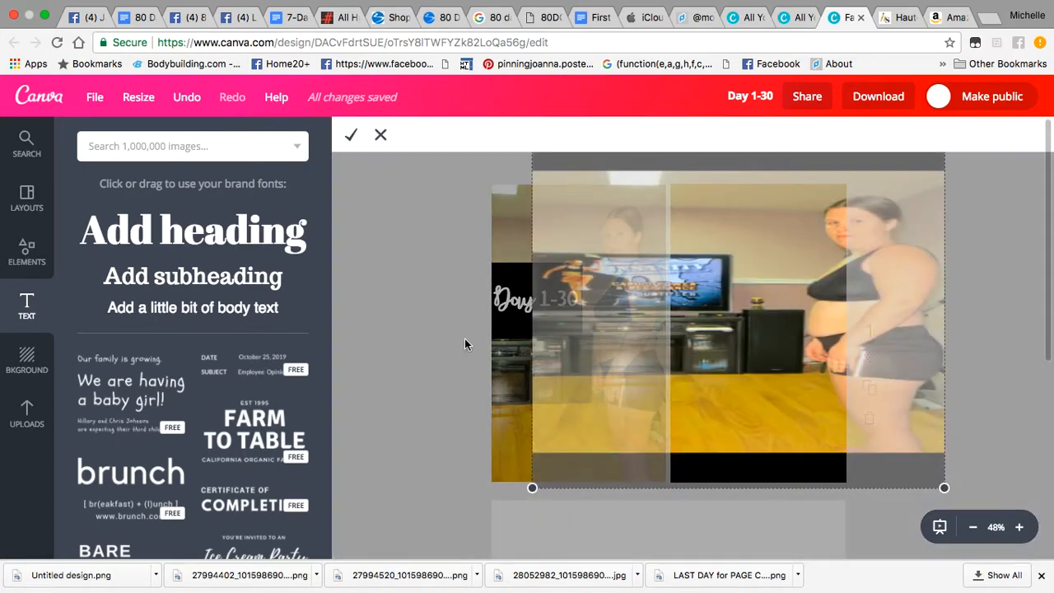
pyautogui.click(351, 135)
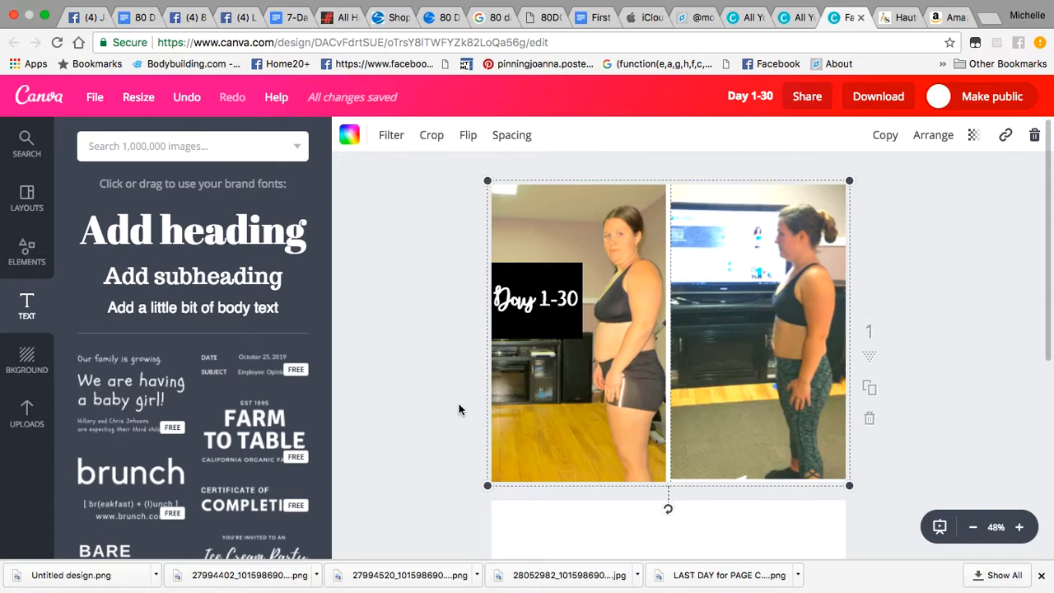
# Step: Stretch the black Day 1-30 box taller and slightly wider, then lower the Day 1-30 text
pyautogui.click(543, 323)
pyautogui.moveTo(500, 339); pyautogui.dragTo(500, 404)
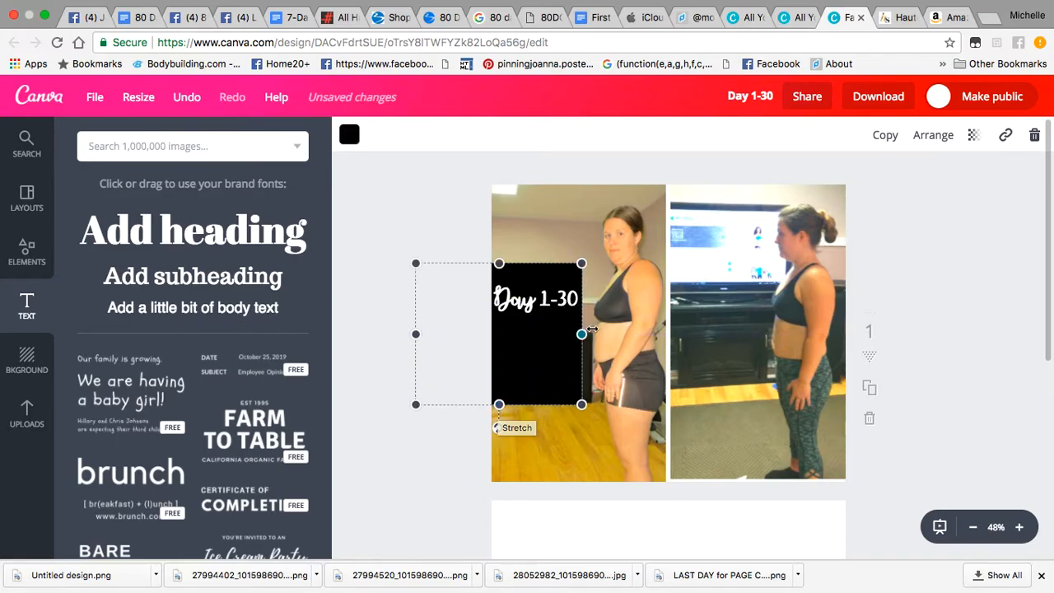
pyautogui.moveTo(581, 334); pyautogui.dragTo(585, 334)
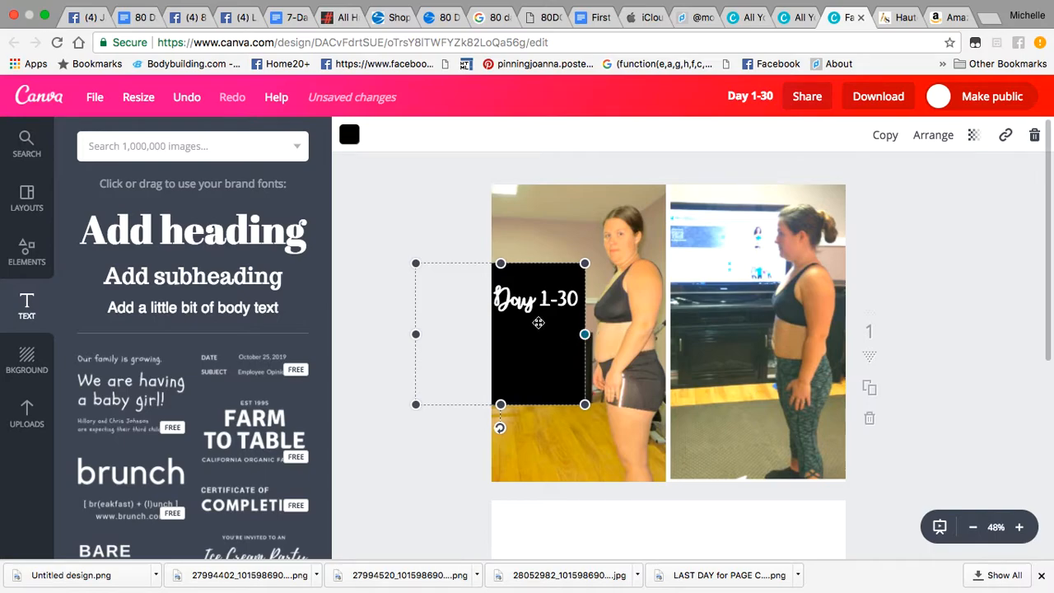
pyautogui.click(374, 363)
pyautogui.moveTo(537, 302); pyautogui.dragTo(540, 320)
# Step: Add a subheading text box with the Progress Pictures label text
pyautogui.click(237, 283)
pyautogui.write('my t')
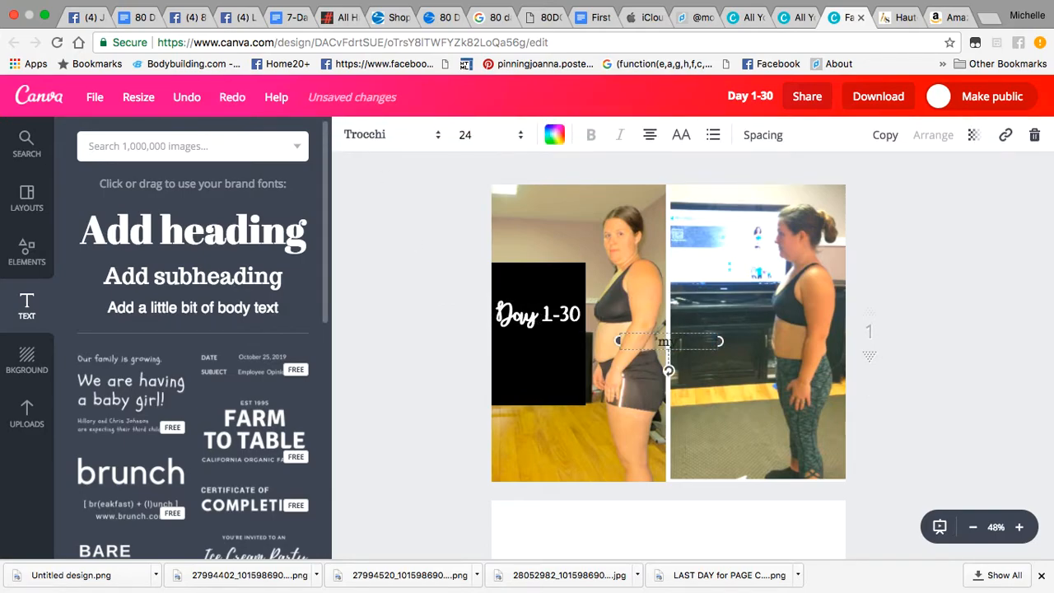
pyautogui.write('ransformation')
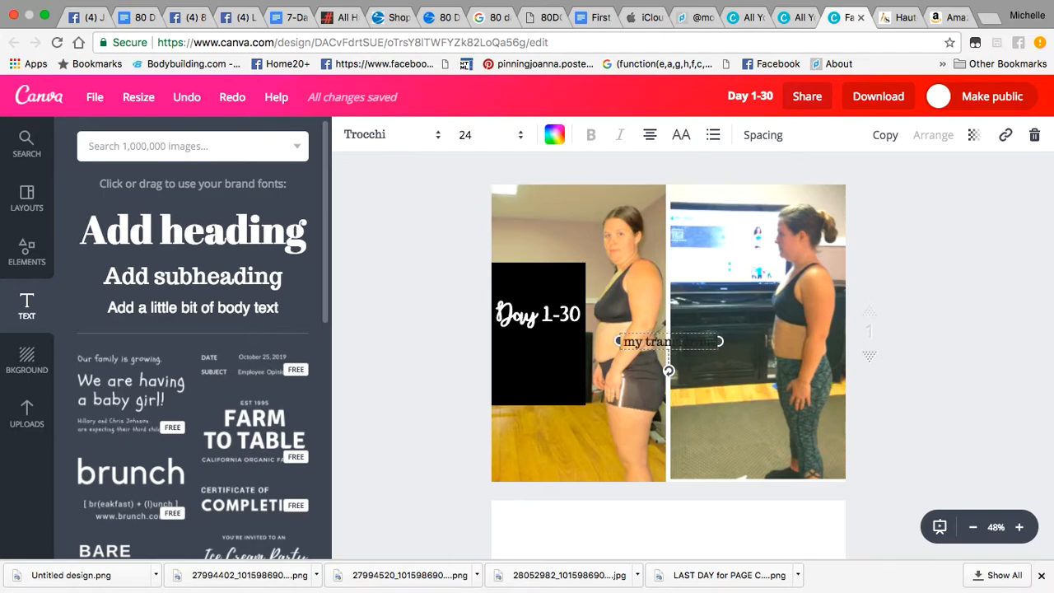
pyautogui.press('BackSpace')
pyautogui.press('BackSpace')
pyautogui.press('BackSpace')
pyautogui.press('BackSpace')
pyautogui.press('BackSpace')
pyautogui.press('BackSpace')
pyautogui.press('BackSpace')
pyautogui.press('BackSpace')
pyautogui.press('BackSpace')
pyautogui.press('BackSpace')
pyautogui.press('BackSpace')
pyautogui.press('BackSpace')
pyautogui.press('BackSpace')
pyautogui.press('BackSpace')
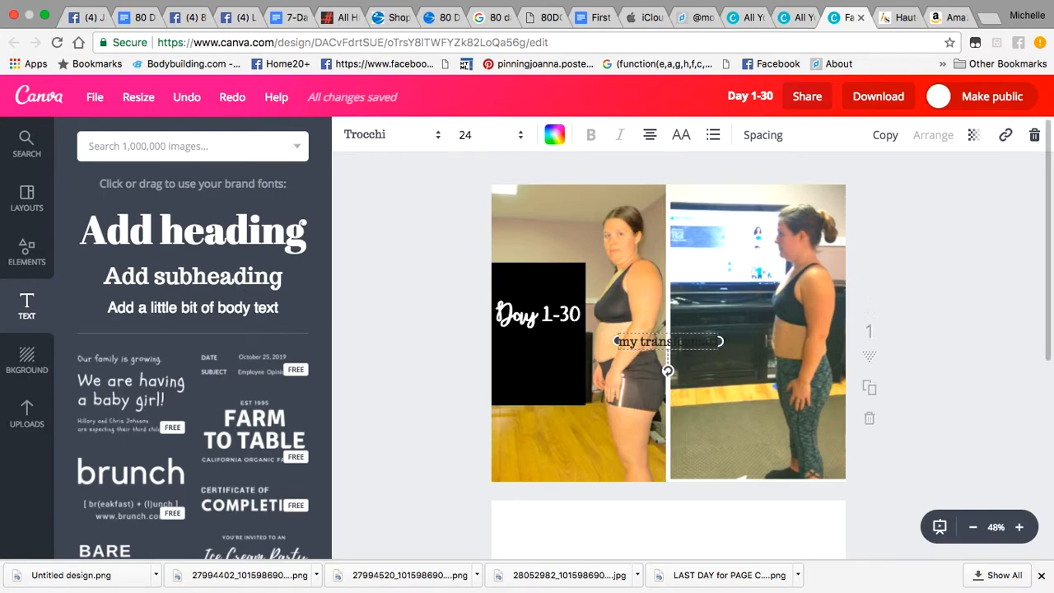
pyautogui.press('BackSpace')
pyautogui.press('BackSpace')
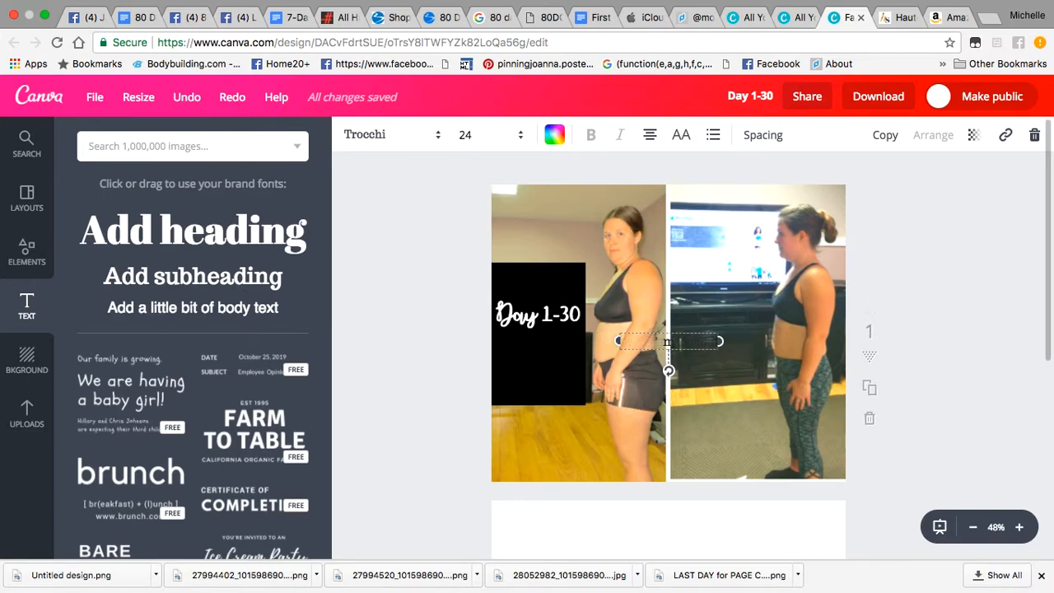
pyautogui.write('Progress Photos')
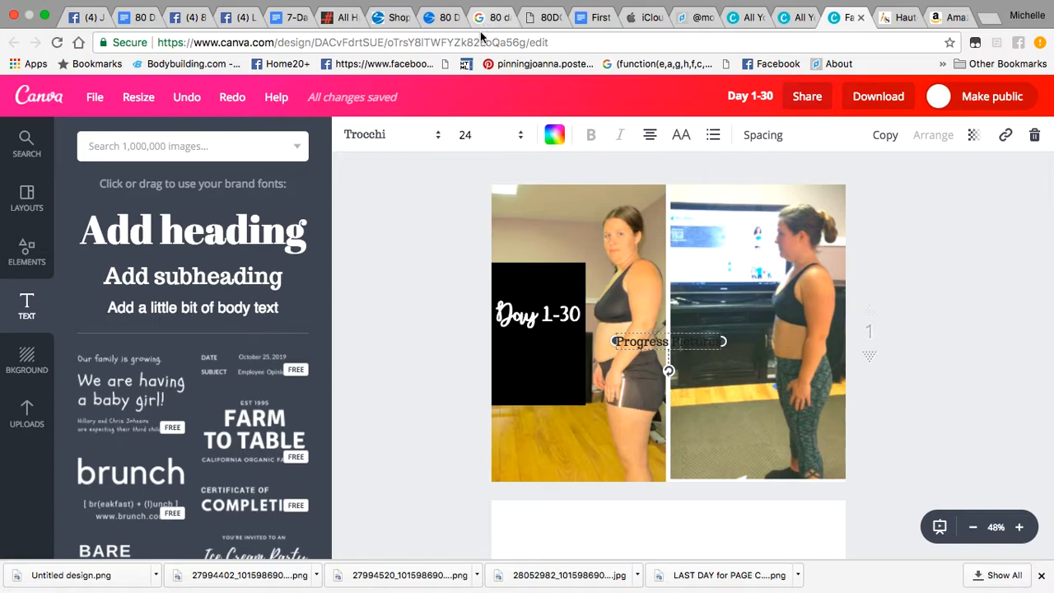
# Step: Set the Progress Pictures text to the Anton font in white
pyautogui.click(438, 136)
pyautogui.scroll(-5, 395, 329)
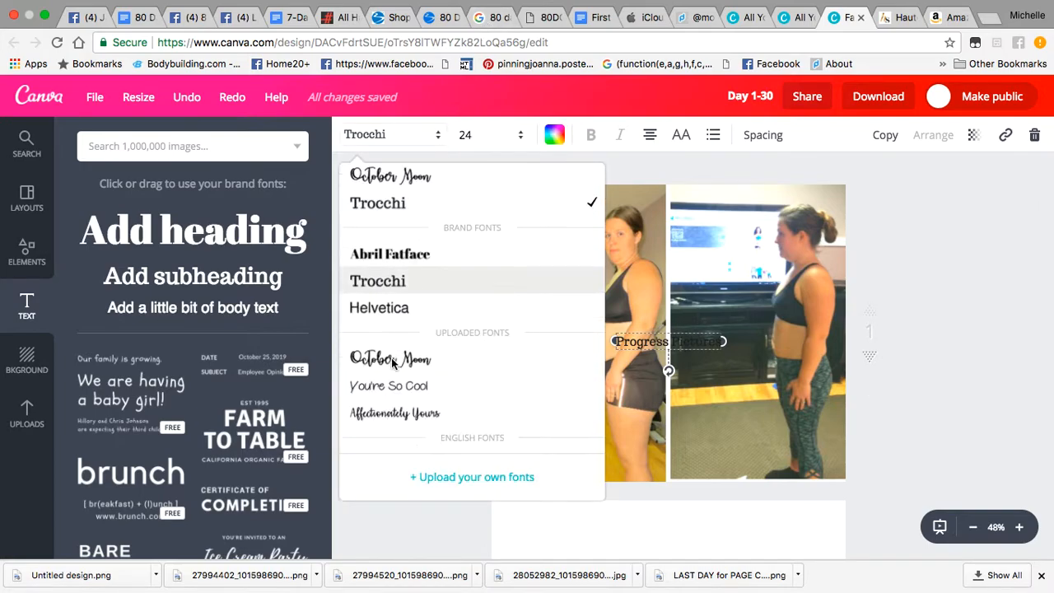
pyautogui.scroll(-3, 396, 388)
pyautogui.click(371, 415)
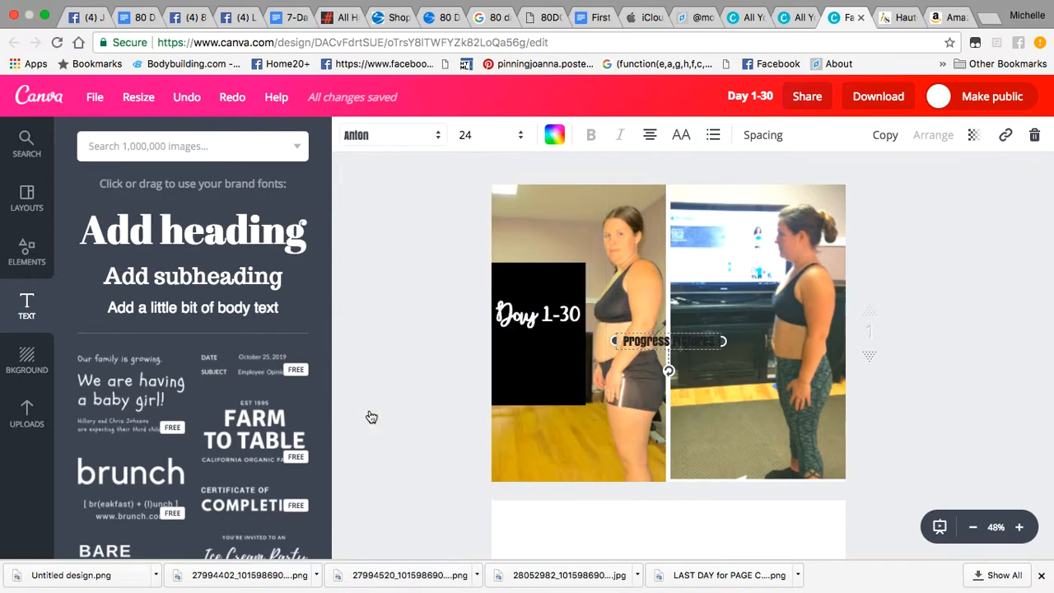
pyautogui.click(554, 135)
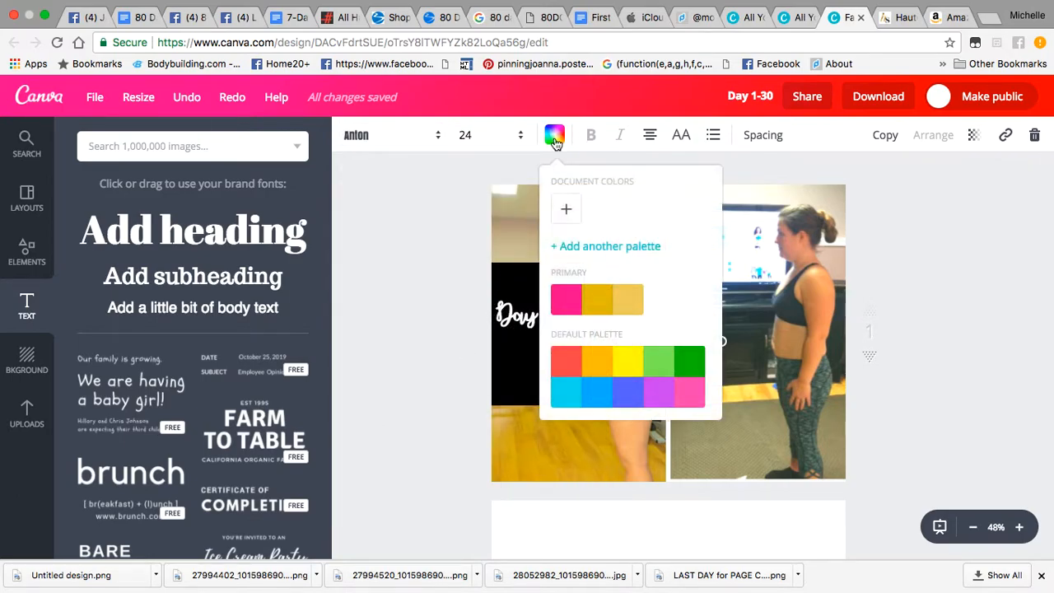
pyautogui.click(689, 390)
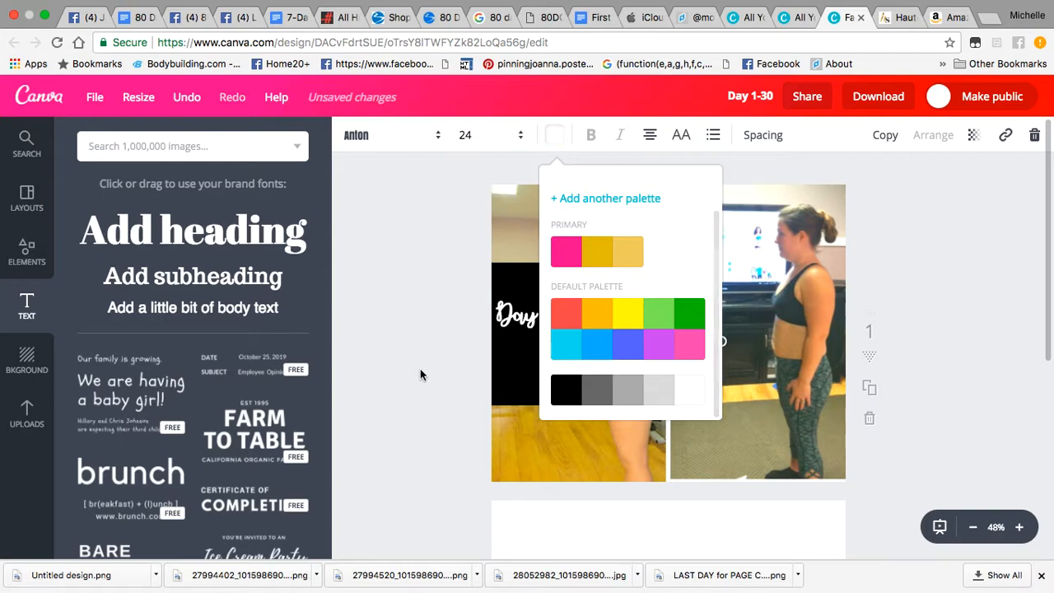
pyautogui.click(418, 374)
# Step: Enlarge Progress Pictures to size 36 and place it above Day 1-30 in the black box
pyautogui.moveTo(517, 317); pyautogui.dragTo(517, 359)
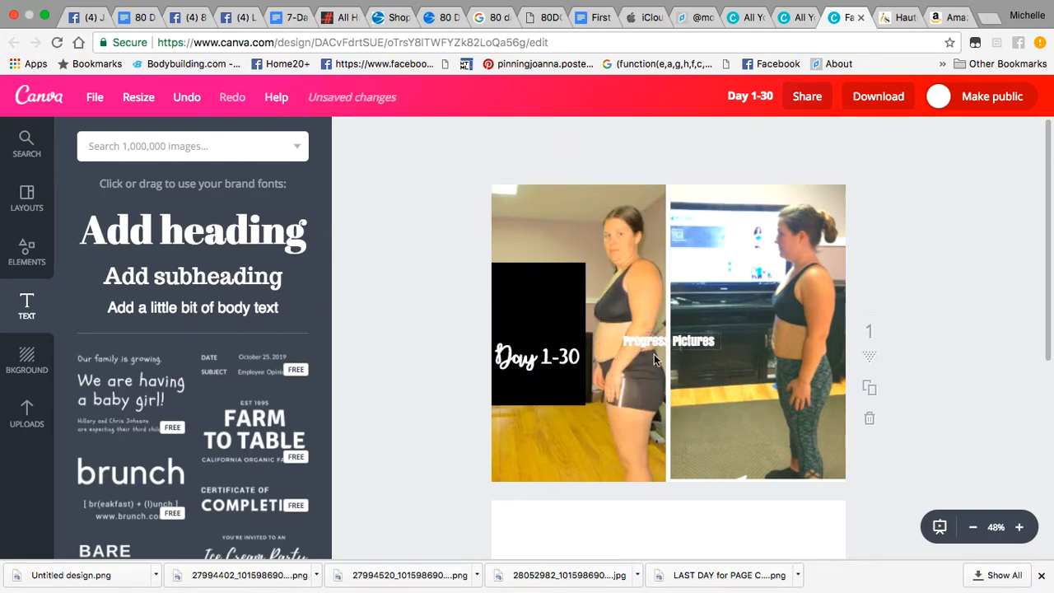
pyautogui.moveTo(672, 341); pyautogui.dragTo(545, 323)
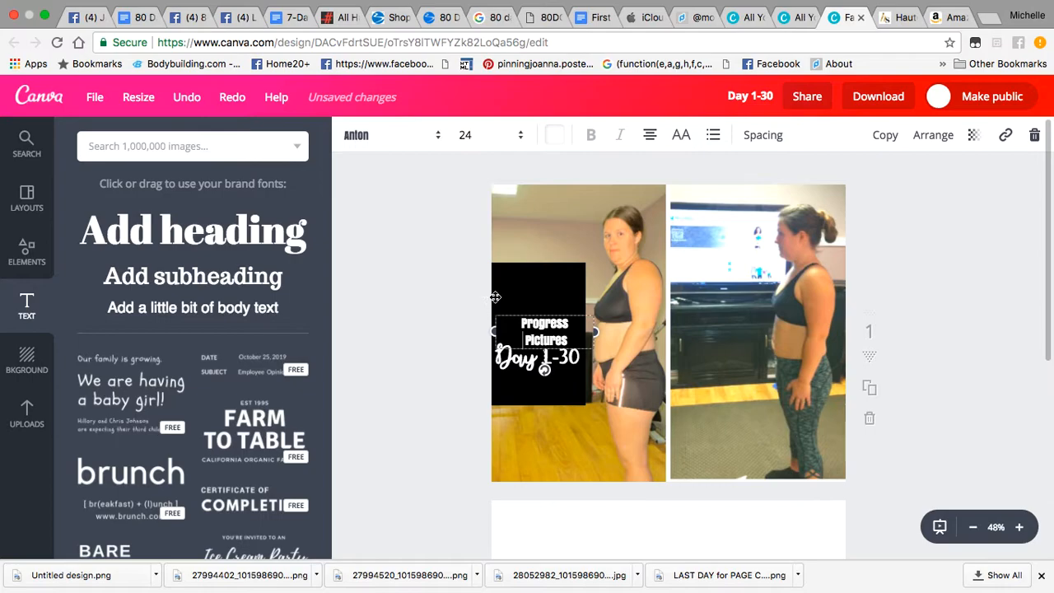
pyautogui.click(505, 134)
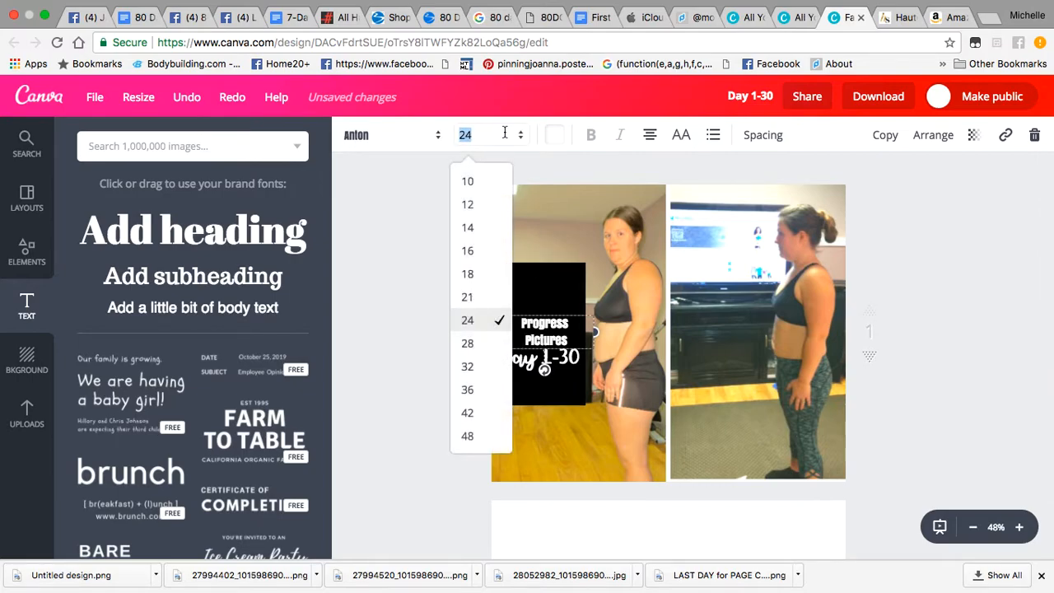
pyautogui.click(468, 390)
pyautogui.click(420, 371)
pyautogui.moveTo(528, 328); pyautogui.dragTo(521, 292)
pyautogui.moveTo(522, 364); pyautogui.dragTo(521, 356)
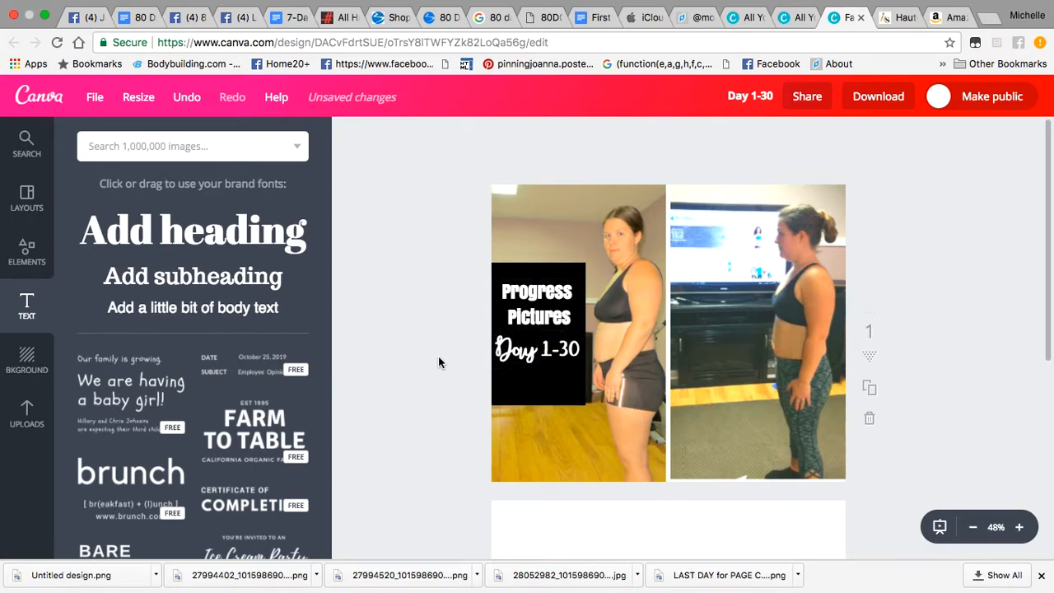
# Step: Extend the black box up and down, then lower Day 1-30 and Progress Pictures inside it
pyautogui.moveTo(526, 400); pyautogui.dragTo(525, 416)
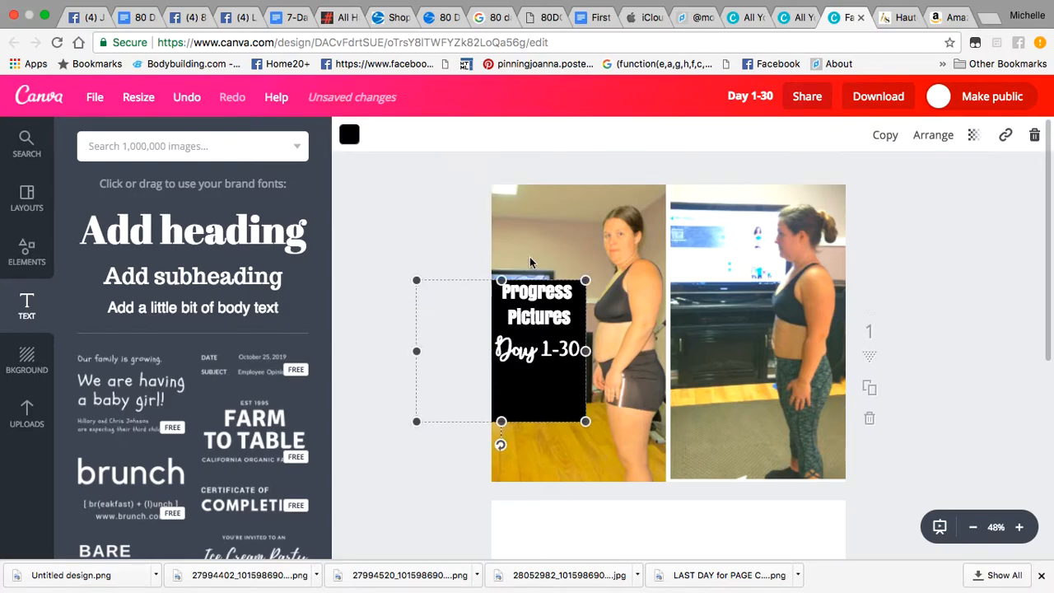
pyautogui.moveTo(501, 280); pyautogui.dragTo(501, 254)
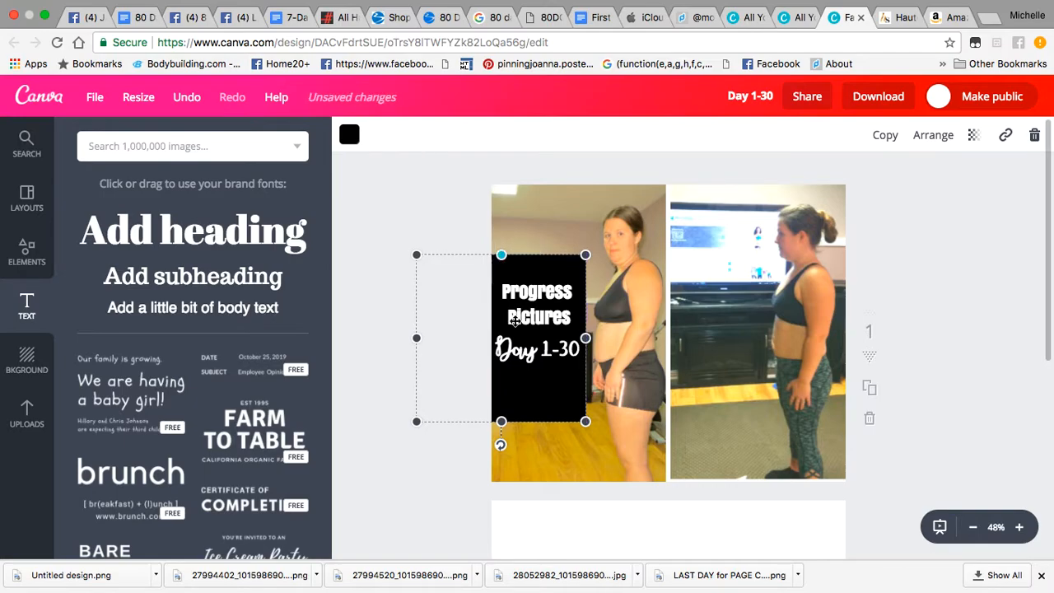
pyautogui.moveTo(501, 423); pyautogui.dragTo(500, 432)
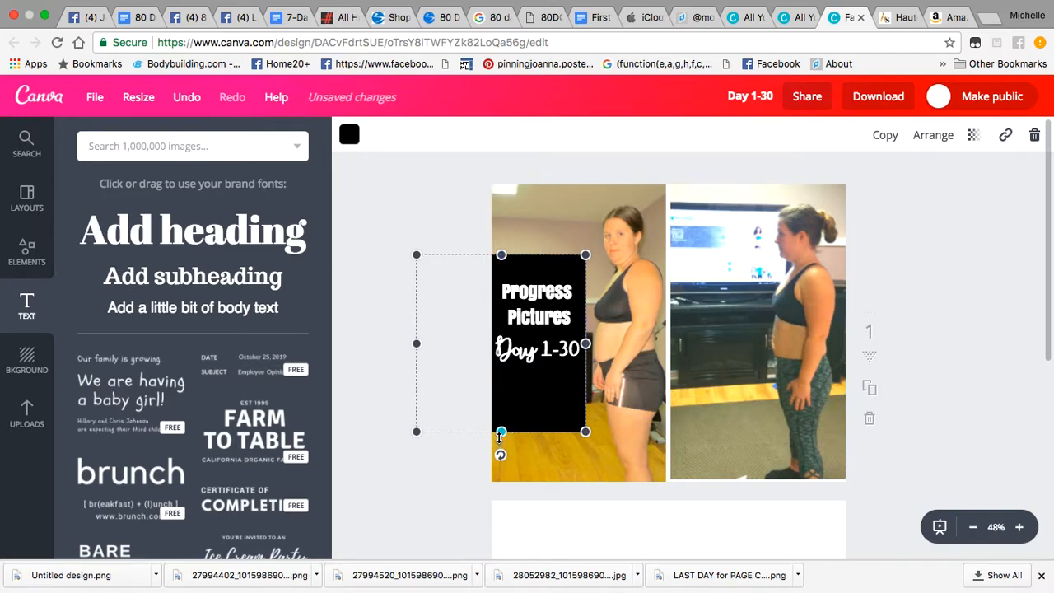
pyautogui.click(393, 369)
pyautogui.moveTo(520, 359); pyautogui.dragTo(521, 385)
pyautogui.moveTo(519, 294); pyautogui.dragTo(519, 313)
pyautogui.click(445, 328)
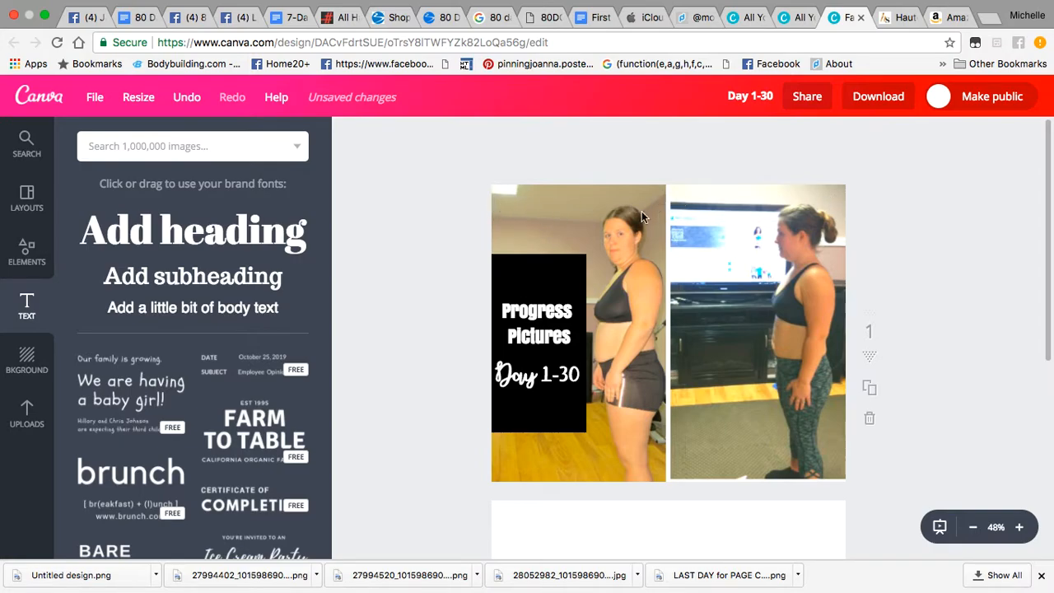
# Step: Recheck the left photo's crop and confirm it unchanged
pyautogui.doubleClick(542, 219)
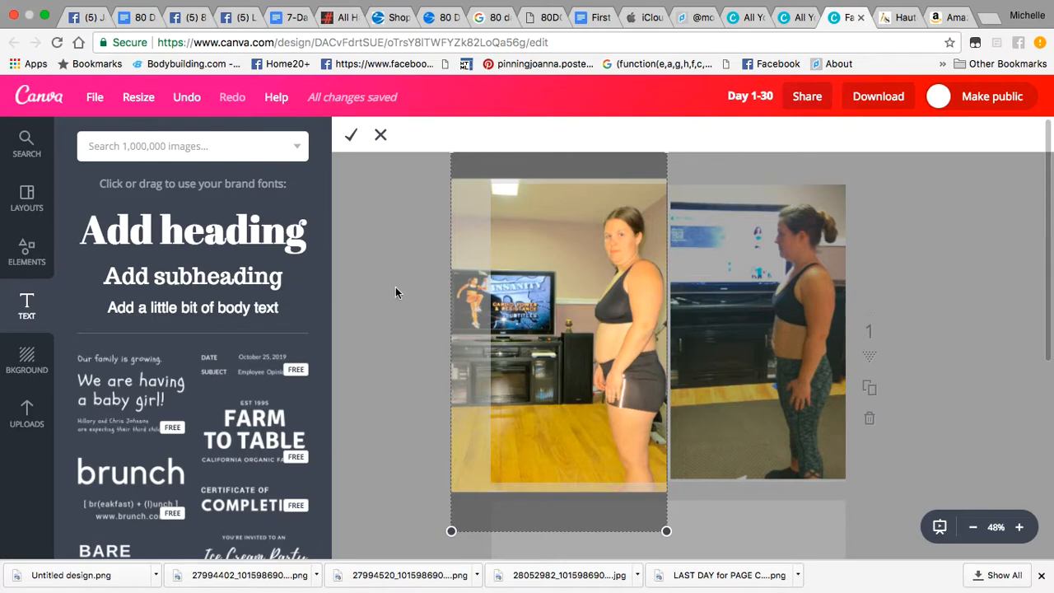
pyautogui.click(351, 135)
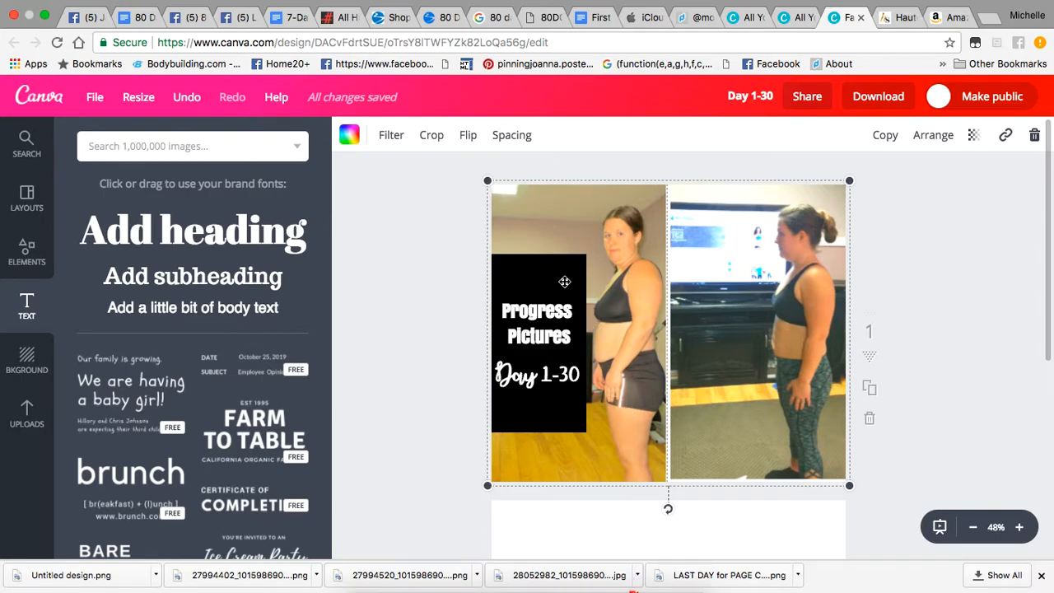
pyautogui.scroll(-1, 565, 282)
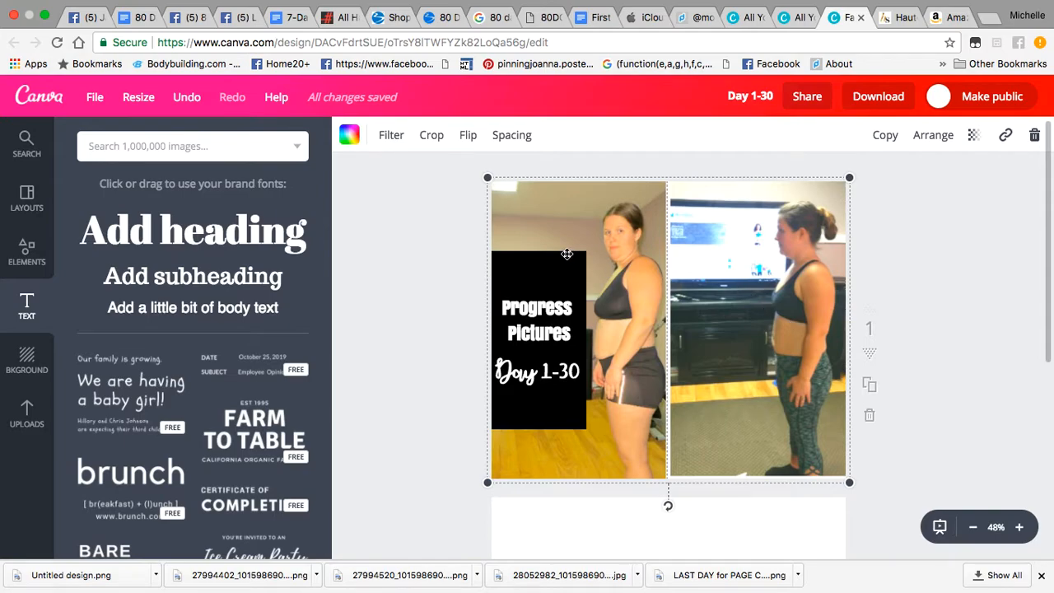
pyautogui.click(425, 324)
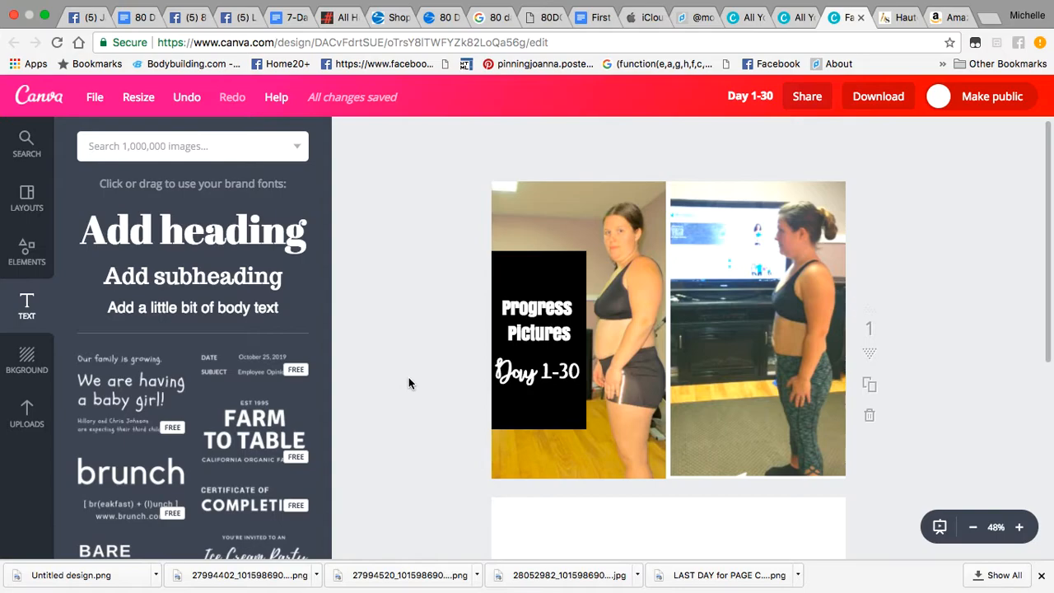
pyautogui.click(866, 109)
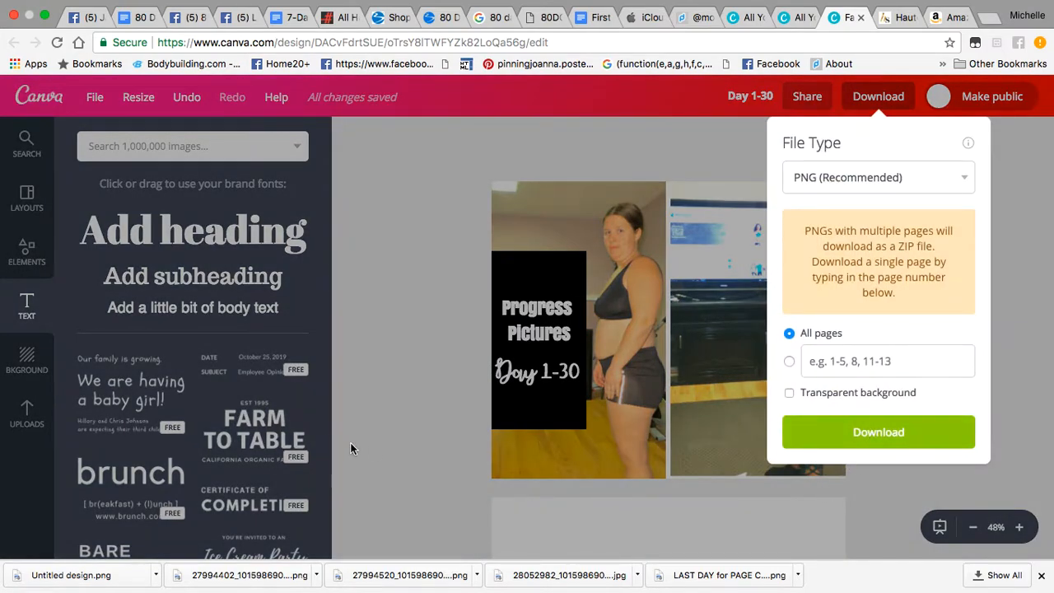
pyautogui.click(384, 457)
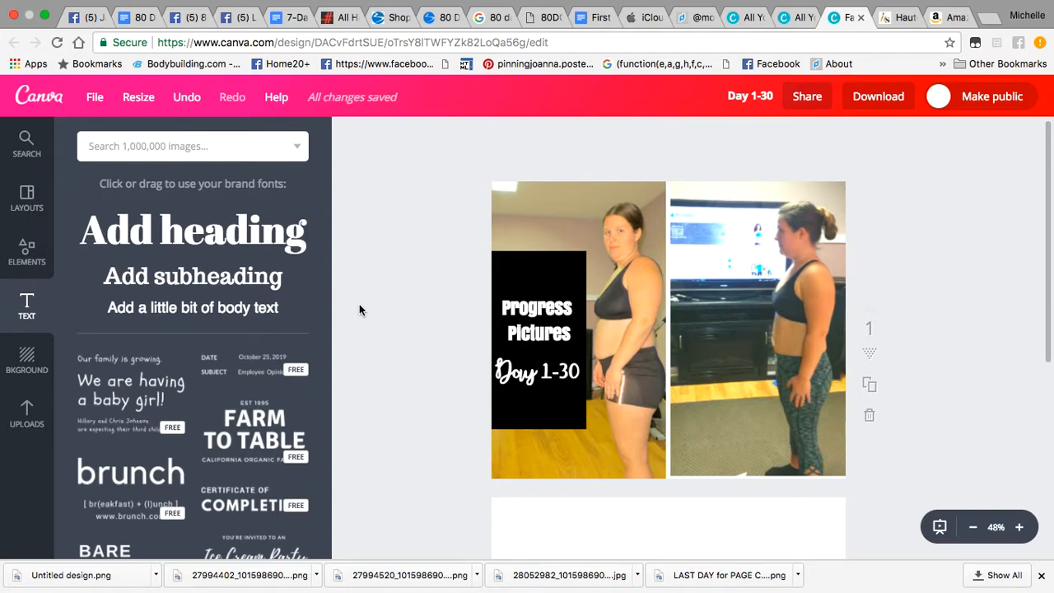
pyautogui.scroll(1, 359, 305)
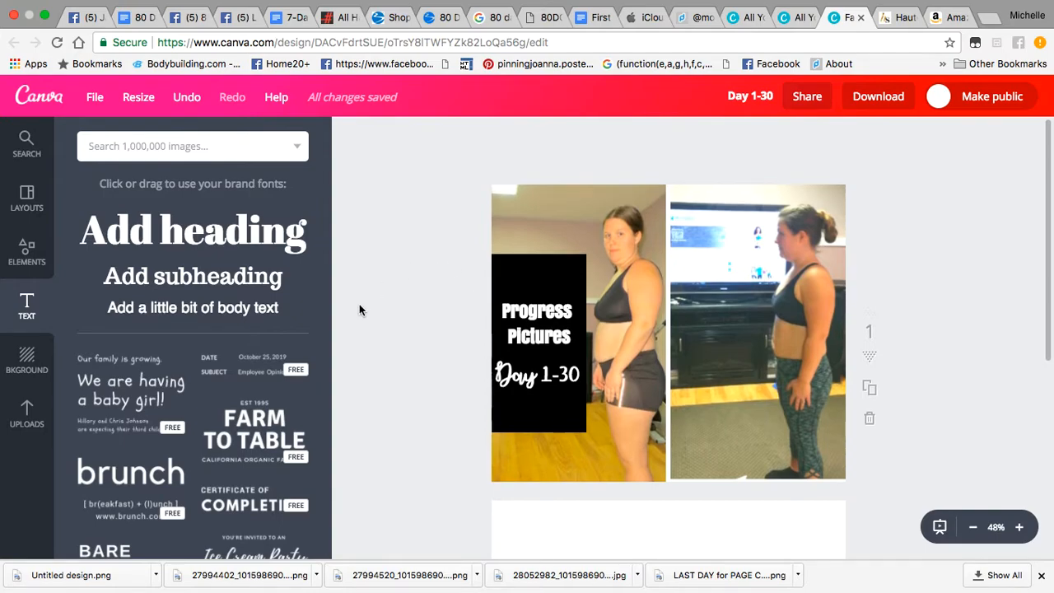